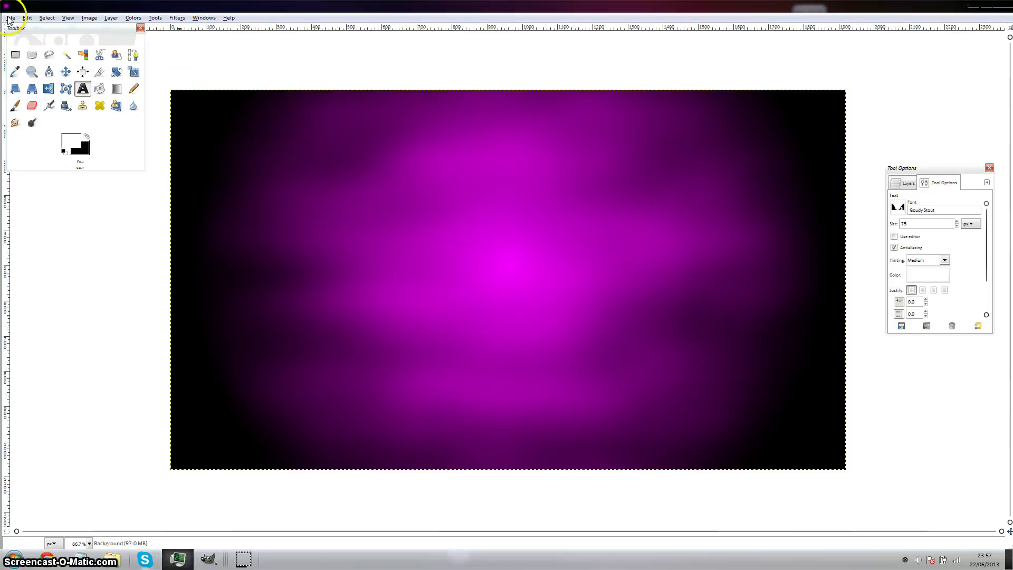
Step: Add a new layer group above Layer and cancel the New Layer dialog
{"action": "left_click", "coordinate": [902, 182]}
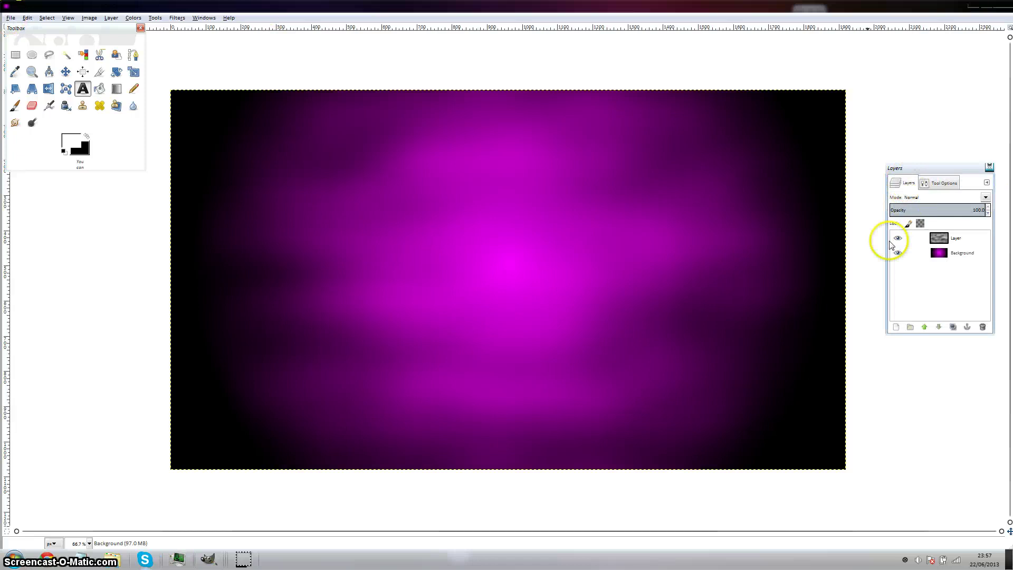
{"action": "right_click", "coordinate": [930, 283]}
{"action": "left_click", "coordinate": [976, 294]}
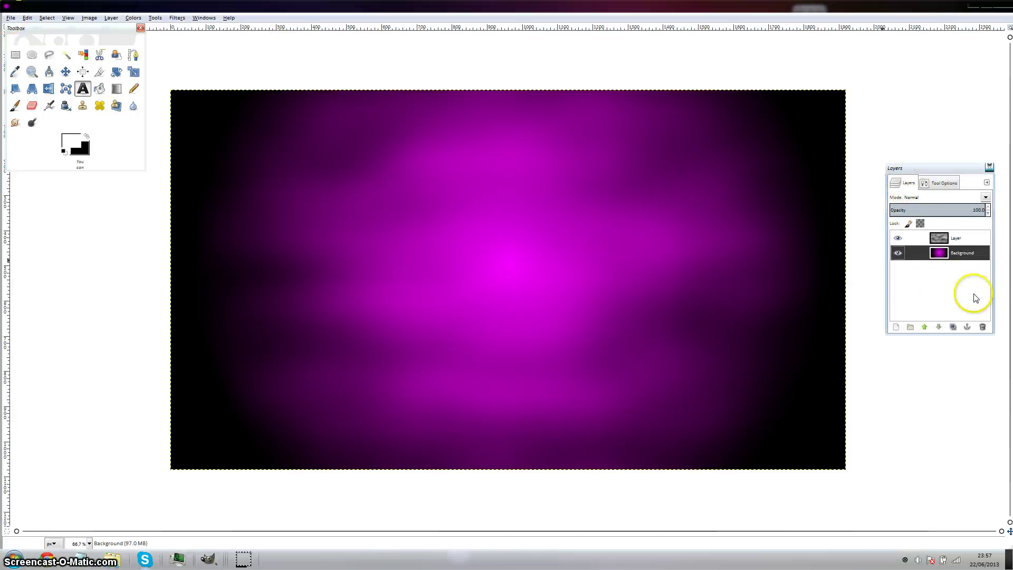
{"action": "left_click", "coordinate": [896, 326]}
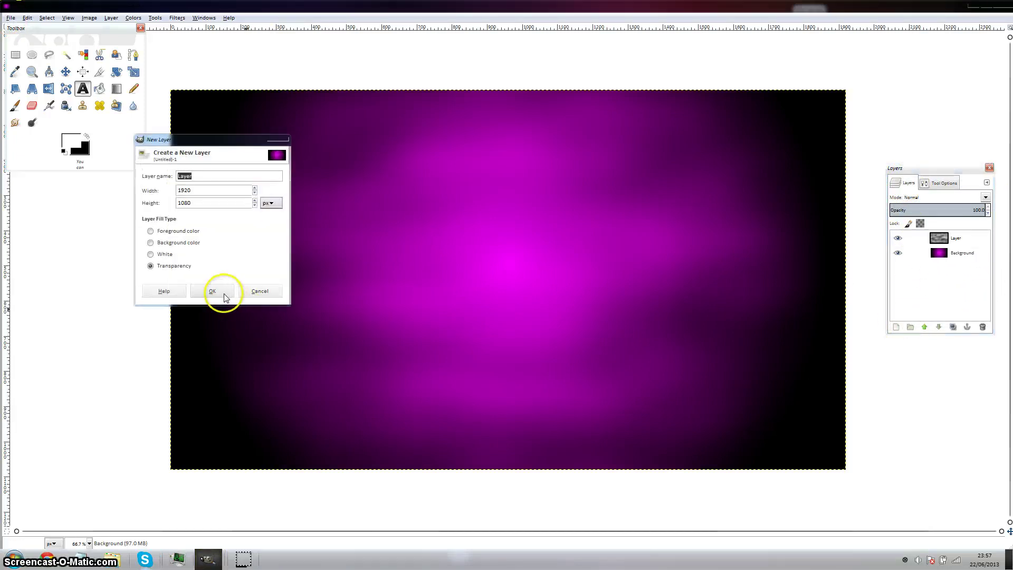
{"action": "left_click", "coordinate": [963, 254]}
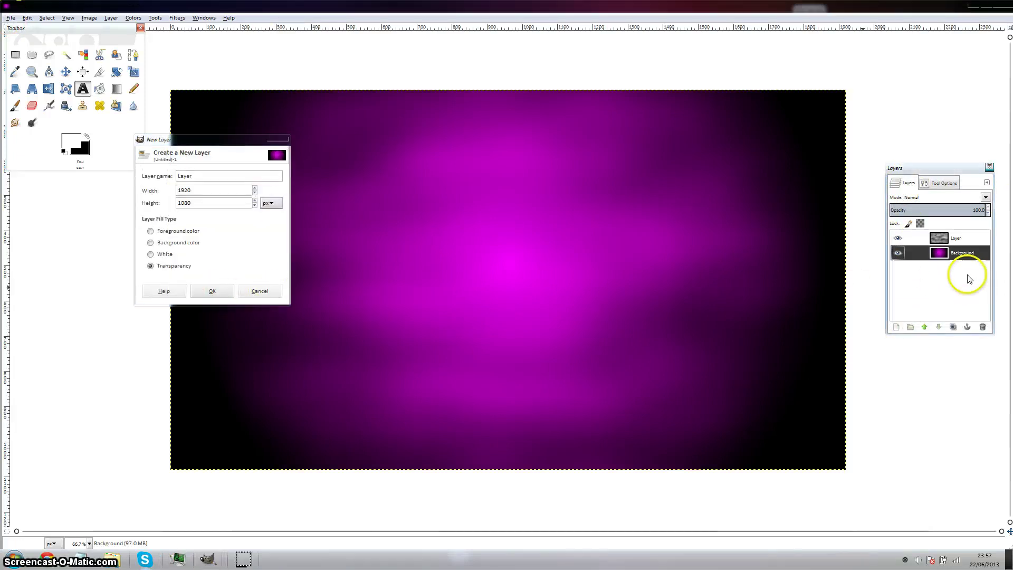
{"action": "left_click", "coordinate": [949, 240]}
{"action": "right_click", "coordinate": [951, 240]}
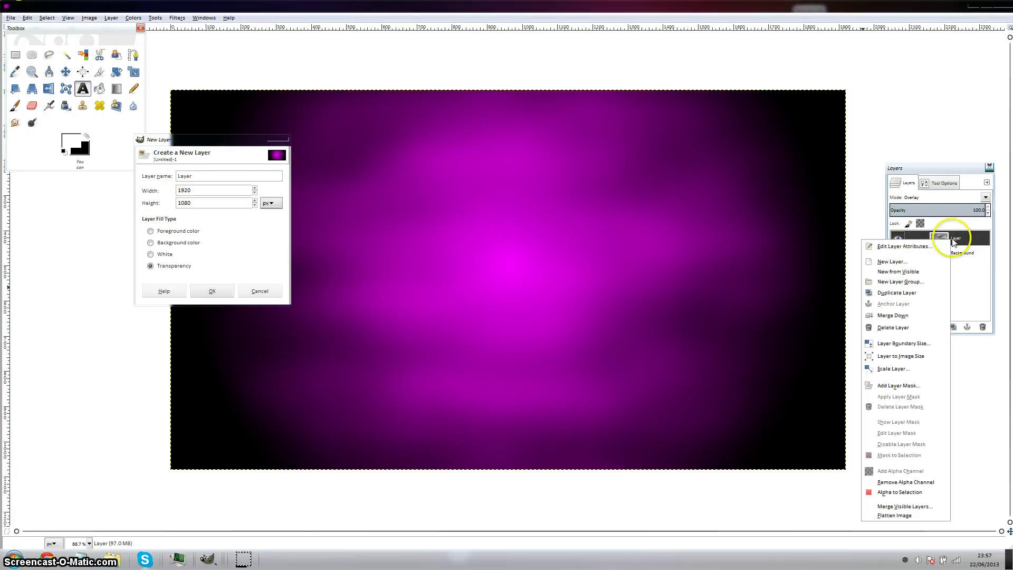
{"action": "left_click", "coordinate": [957, 293]}
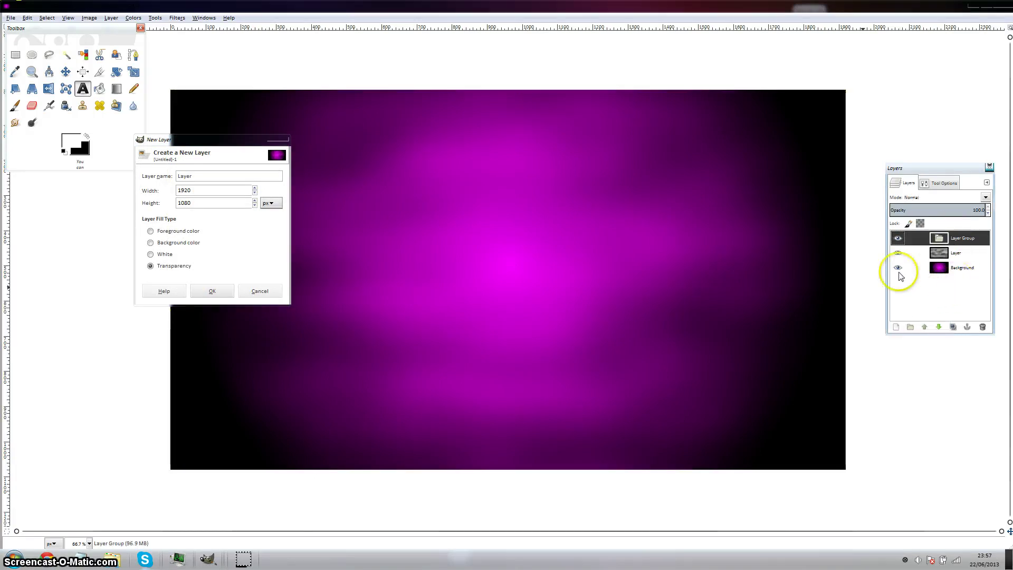
{"action": "left_click", "coordinate": [281, 141]}
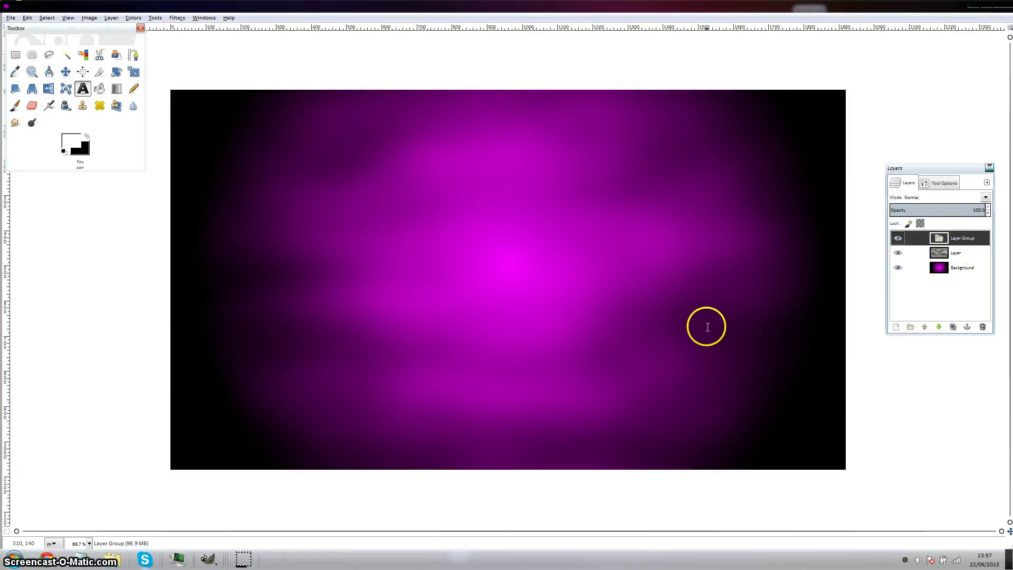
Step: Merge and delete the layer group, then merge Layer down into the Background
{"action": "right_click", "coordinate": [930, 237]}
{"action": "left_click", "coordinate": [873, 325]}
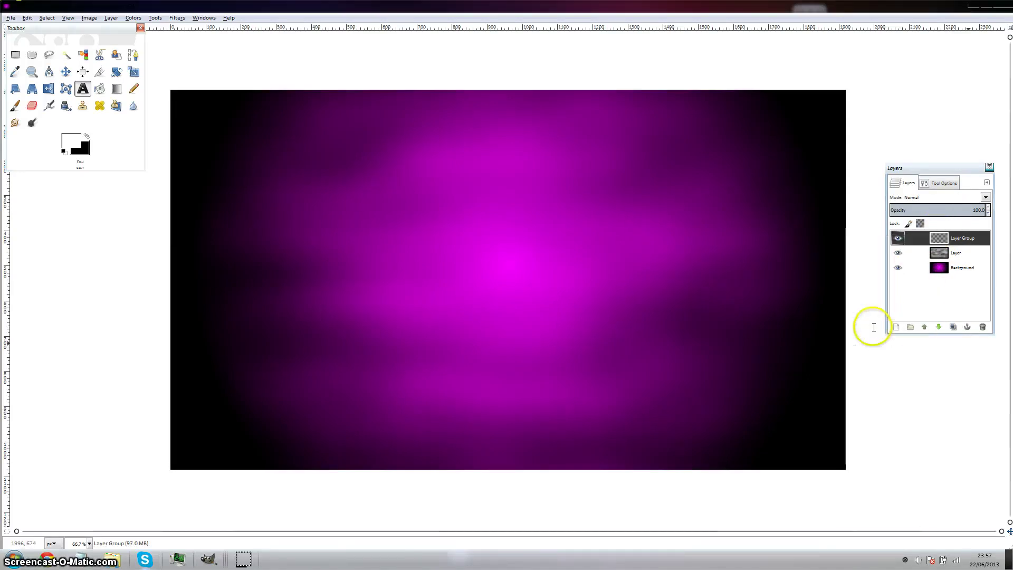
{"action": "right_click", "coordinate": [932, 238]}
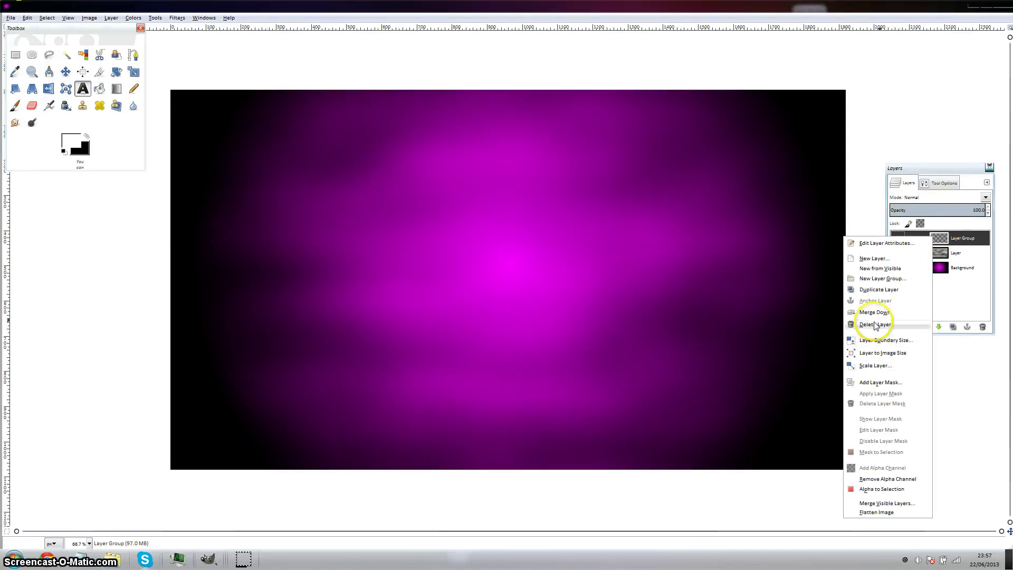
{"action": "left_click", "coordinate": [874, 325]}
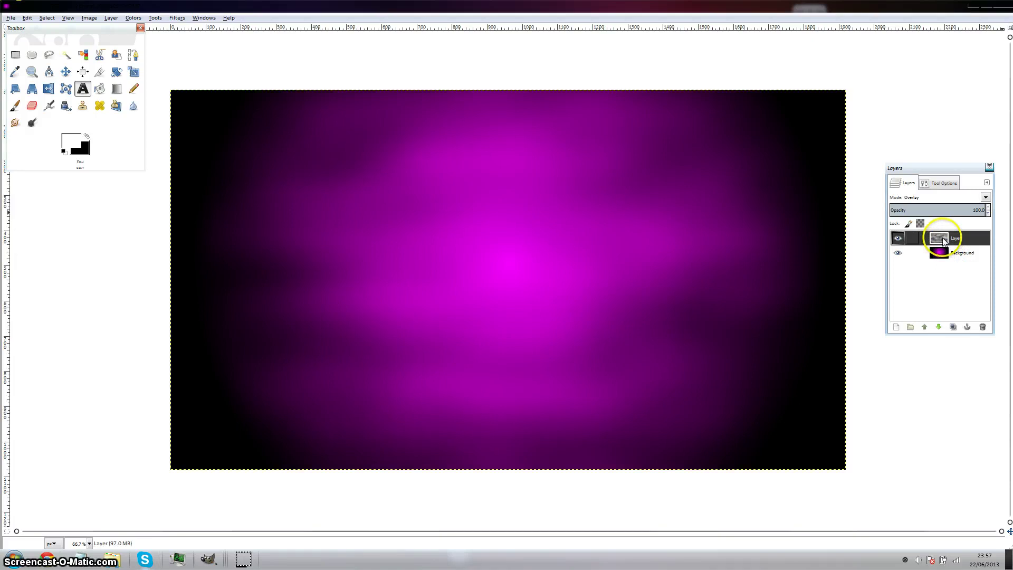
{"action": "right_click", "coordinate": [943, 242]}
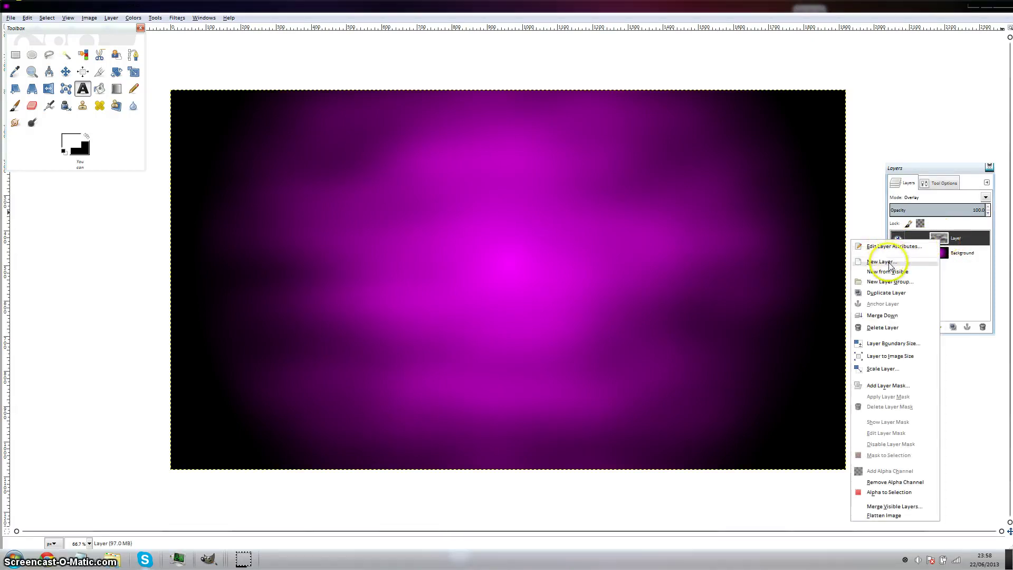
{"action": "left_click", "coordinate": [882, 316]}
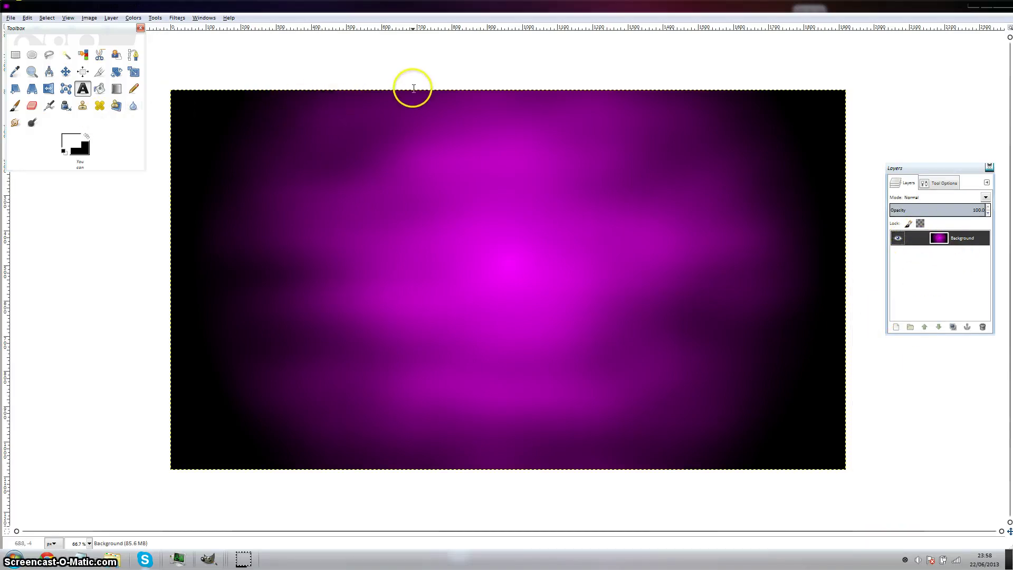
Step: Create a transparent-filled layer named 'particle 1' above the Background
{"action": "left_click", "coordinate": [895, 327]}
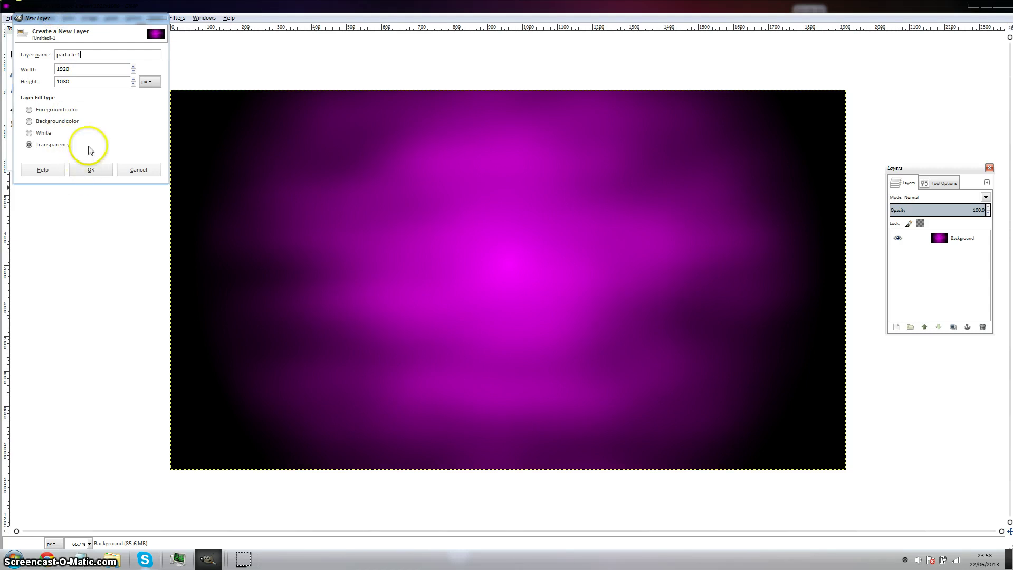
{"action": "left_click", "coordinate": [78, 172]}
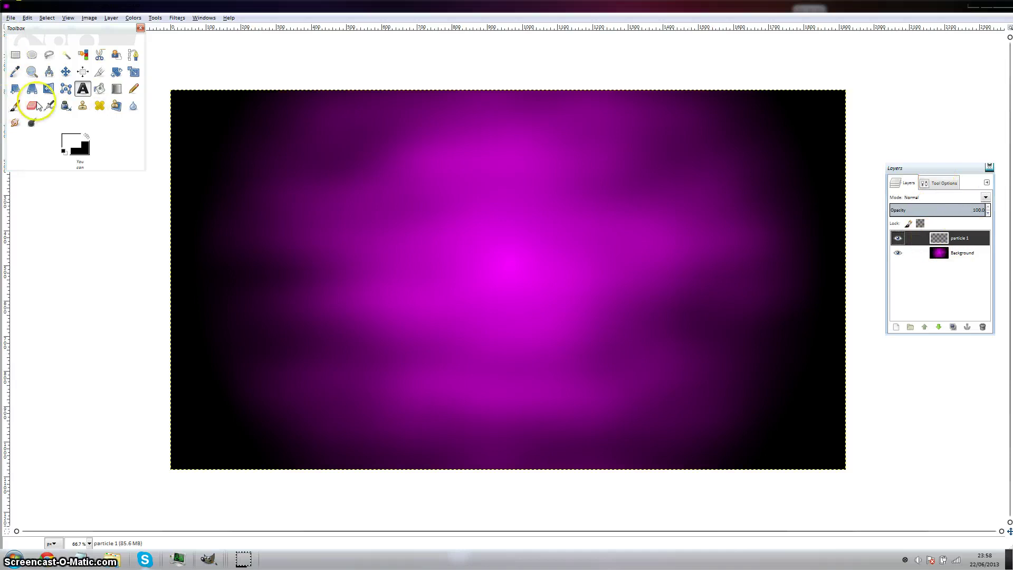
{"action": "left_click", "coordinate": [929, 183]}
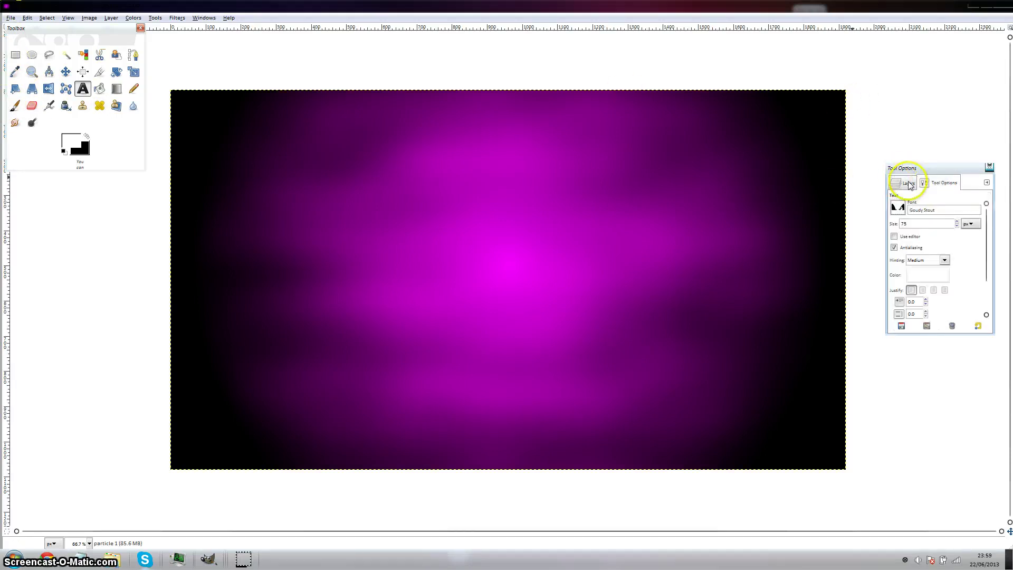
{"action": "left_click", "coordinate": [908, 183]}
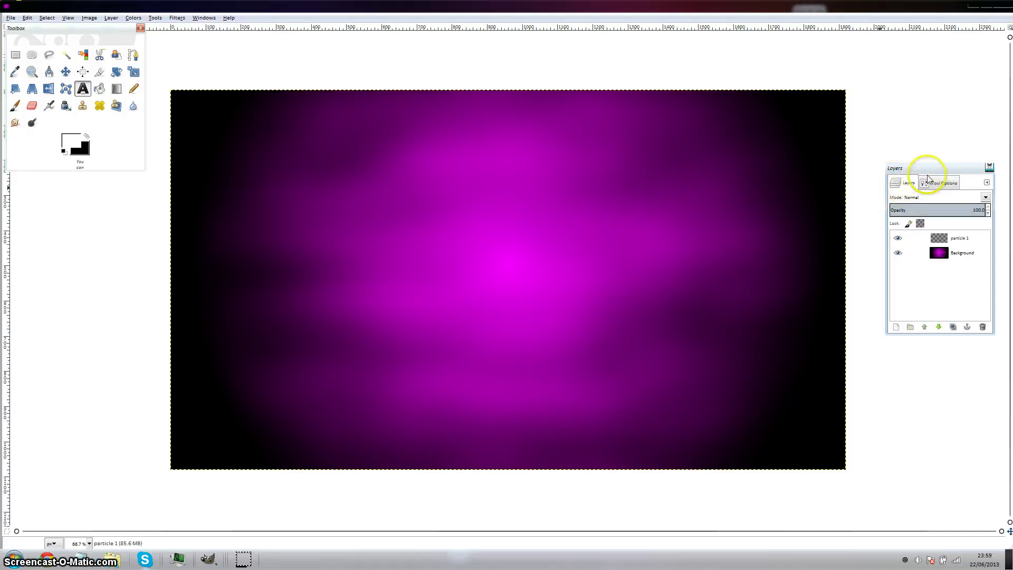
{"action": "left_click", "coordinate": [930, 182]}
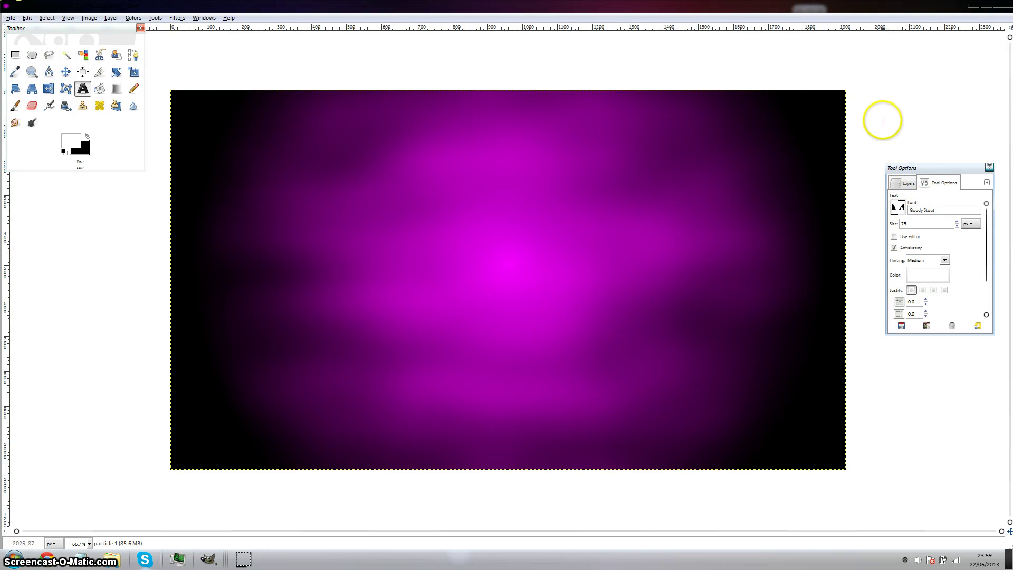
{"action": "left_click", "coordinate": [903, 183]}
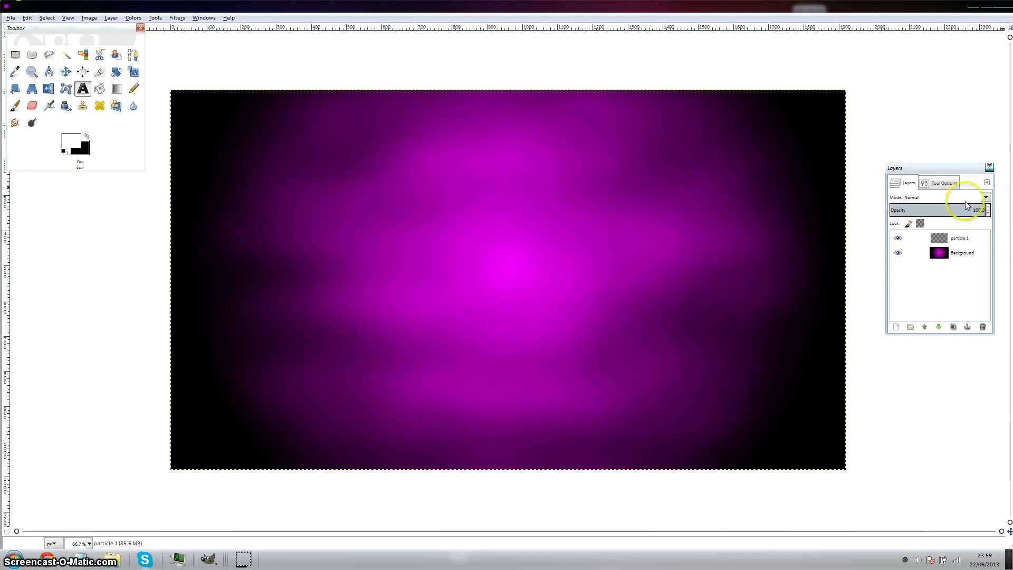
{"action": "left_click", "coordinate": [944, 183]}
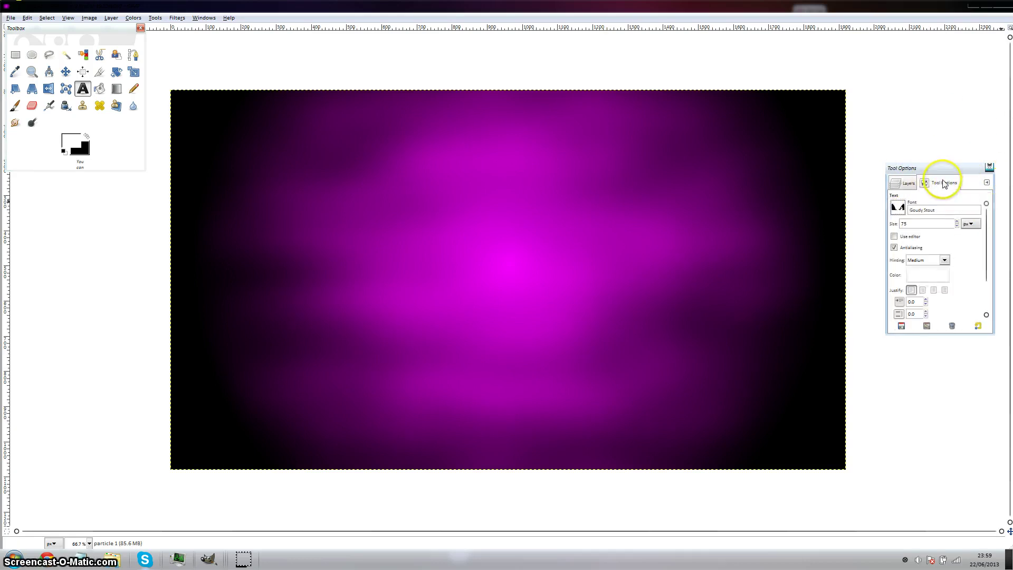
{"action": "left_click", "coordinate": [903, 182]}
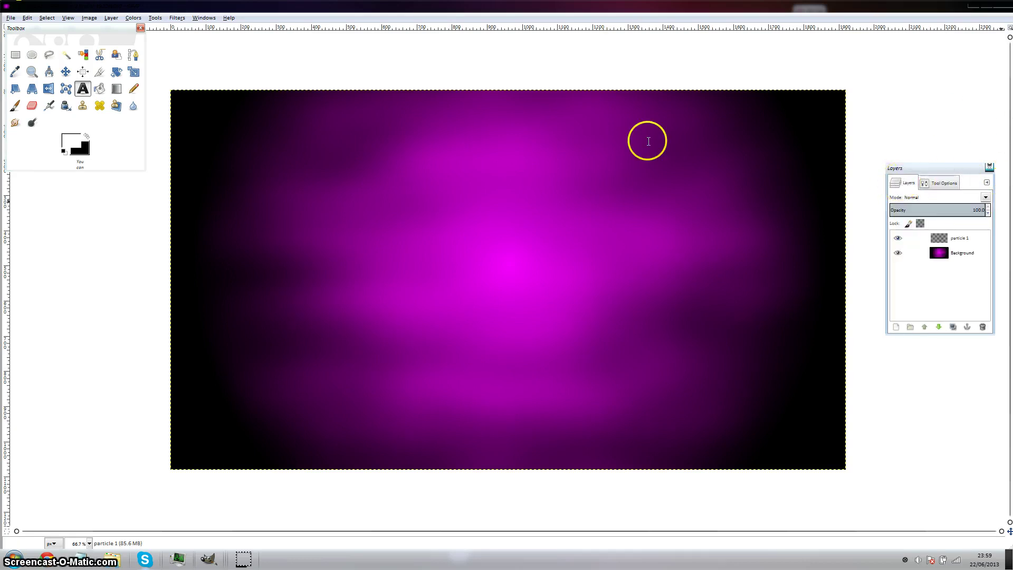
Step: Switch to the Paintbrush and select the large round Untitled brush in the Brushes panel
{"action": "left_click", "coordinate": [15, 106]}
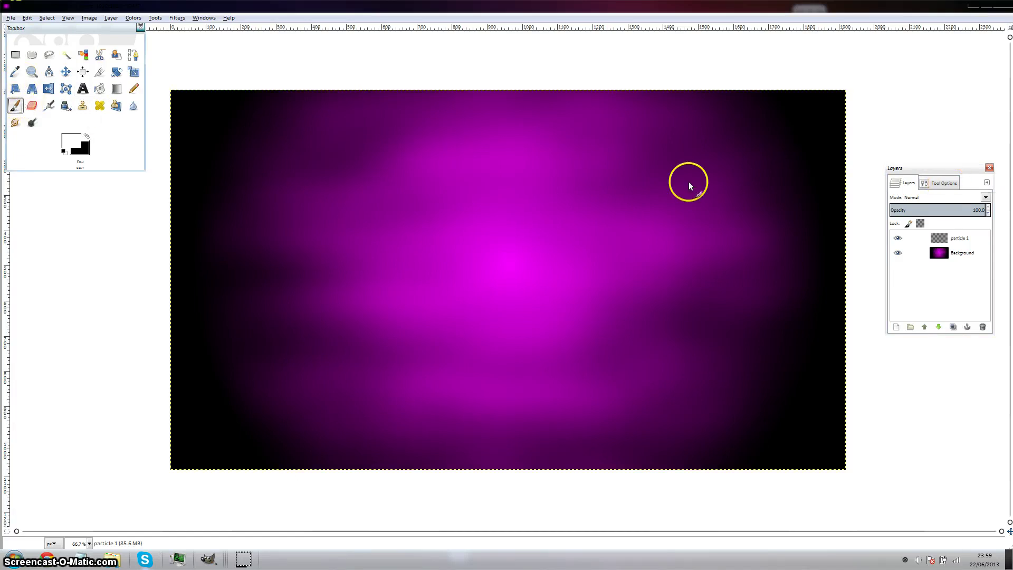
{"action": "left_click", "coordinate": [940, 182]}
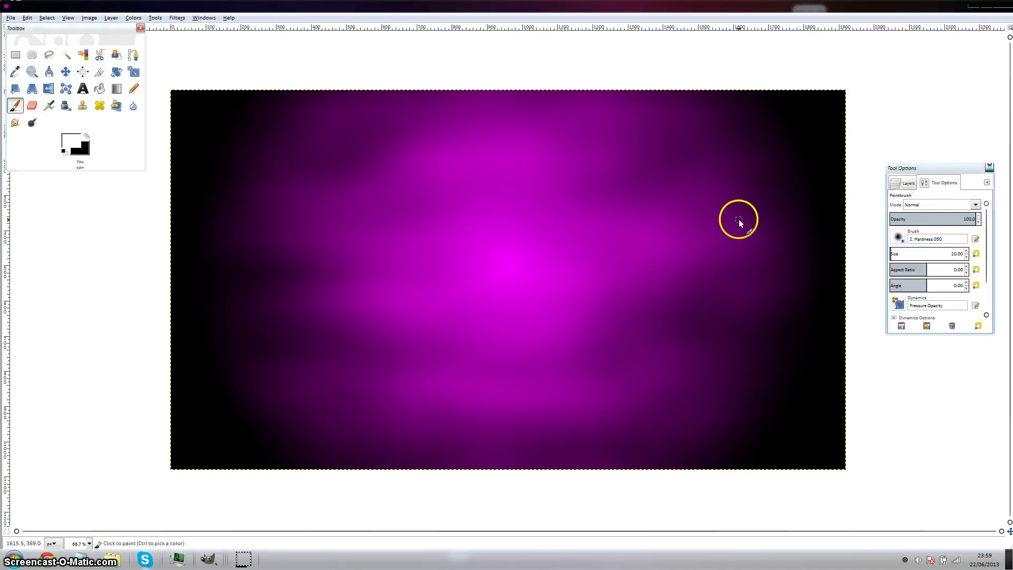
{"action": "left_click", "coordinate": [899, 237]}
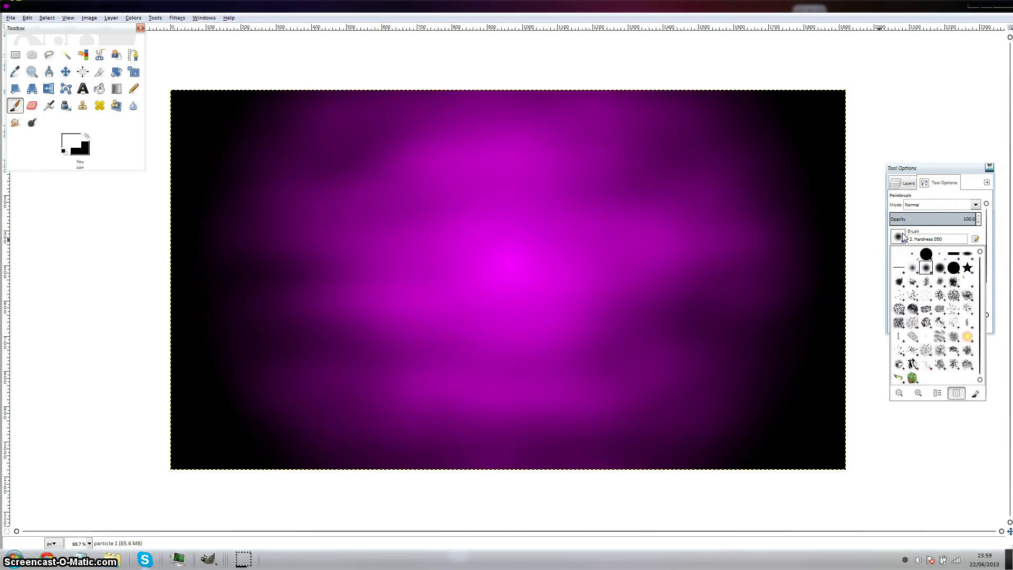
{"action": "double_click", "coordinate": [925, 255]}
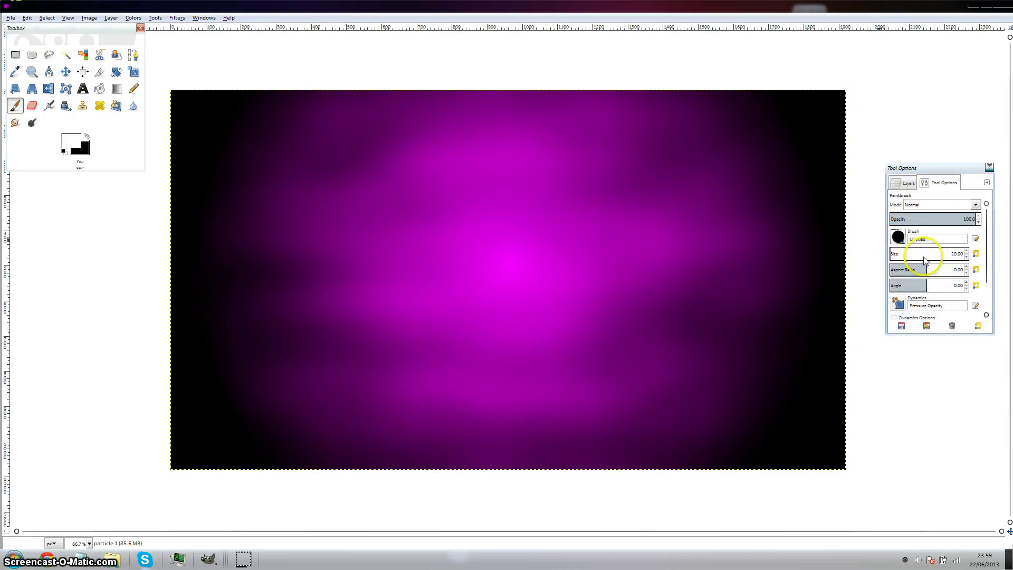
{"action": "left_click", "coordinate": [897, 236]}
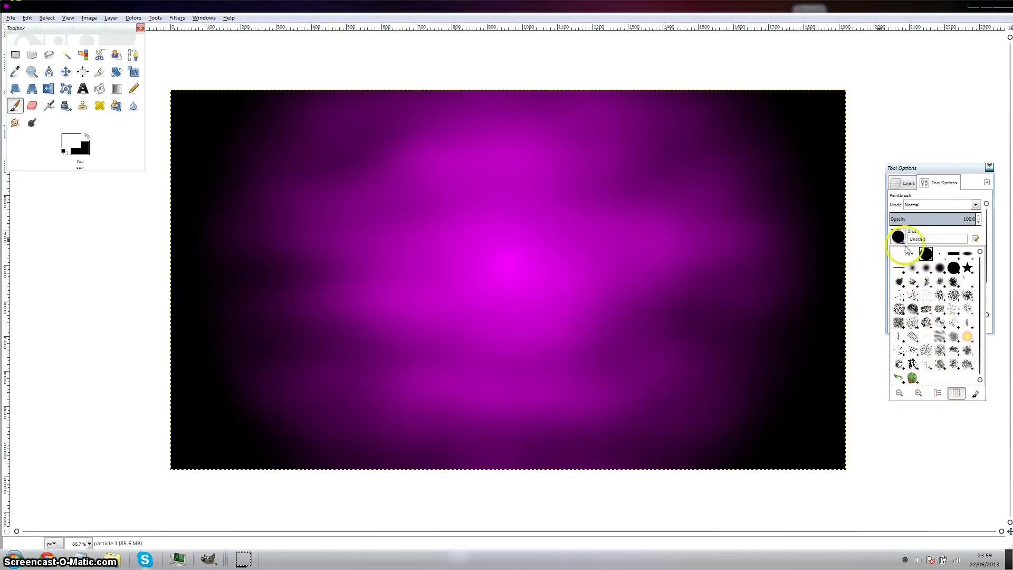
{"action": "left_click", "coordinate": [975, 393]}
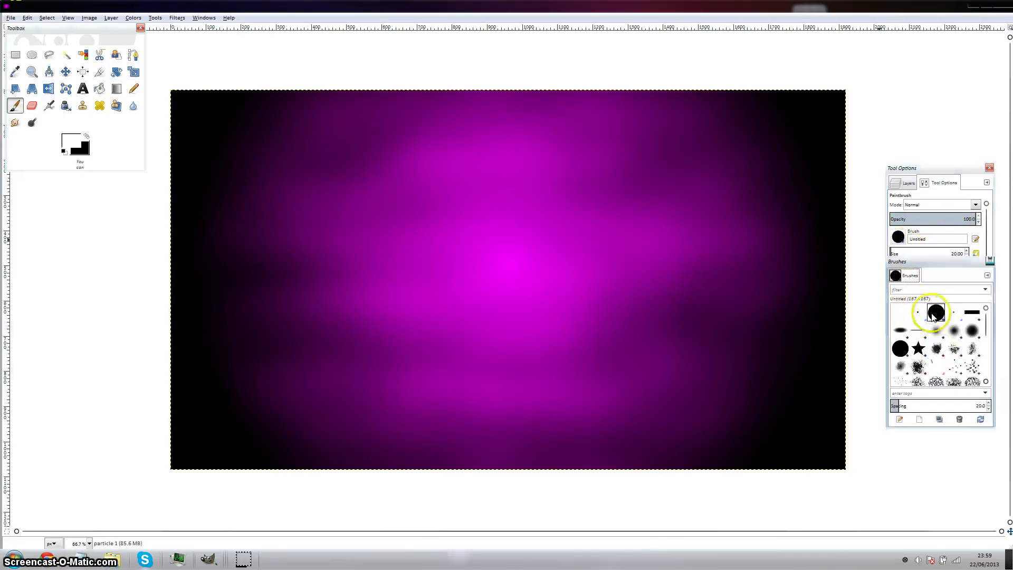
{"action": "left_click", "coordinate": [917, 313]}
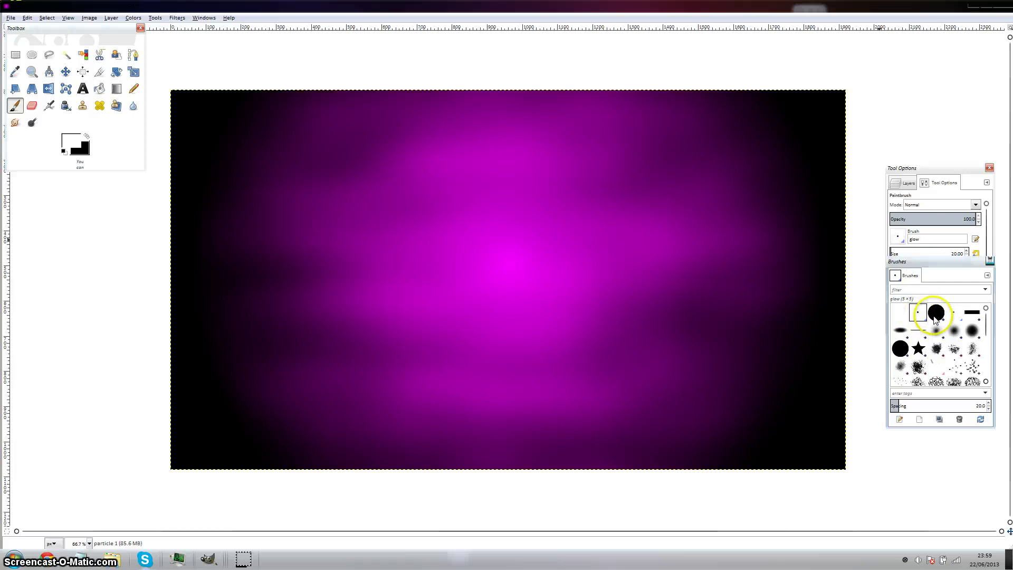
{"action": "left_click", "coordinate": [900, 348]}
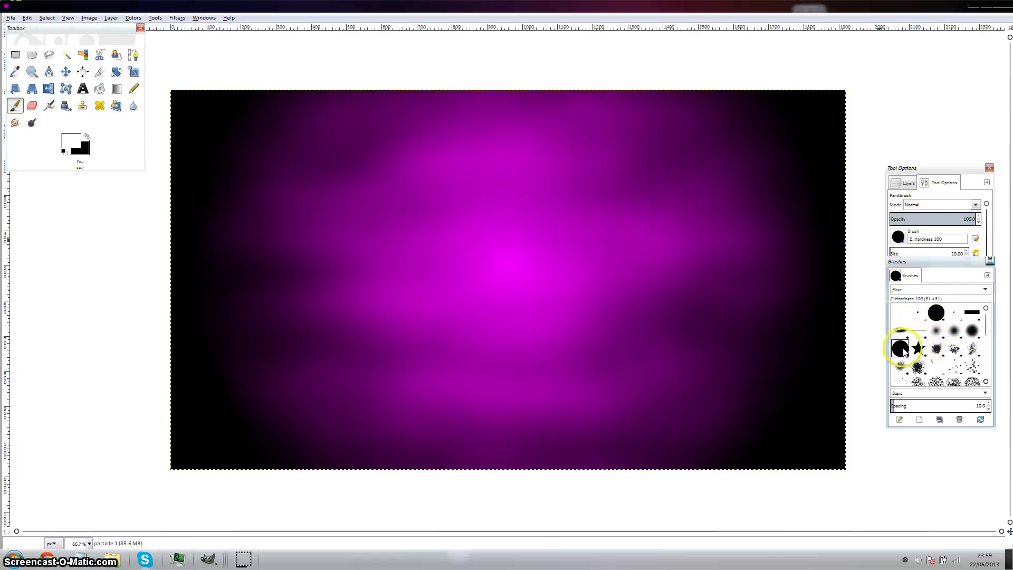
{"action": "left_click", "coordinate": [928, 317]}
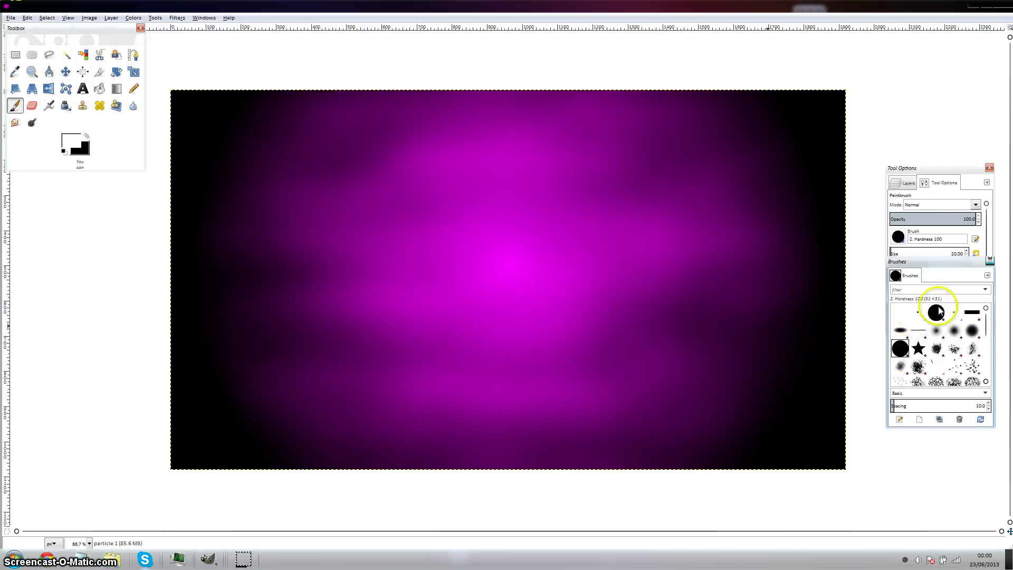
Step: Open the brush editor for the current brush, move it aside, and close it
{"action": "left_click", "coordinate": [900, 420]}
{"action": "left_click_drag", "start_coordinate": [911, 346], "coordinate": [771, 282]}
{"action": "left_click", "coordinate": [811, 273]}
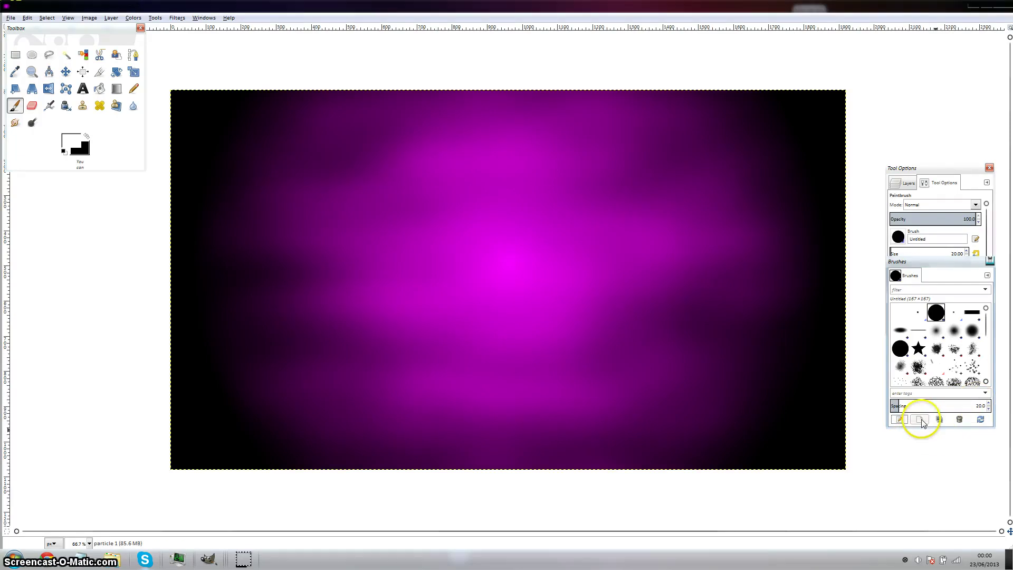
Step: Create a new brush and set its radius to 159.4 and hardness to 1.00
{"action": "left_click", "coordinate": [918, 420]}
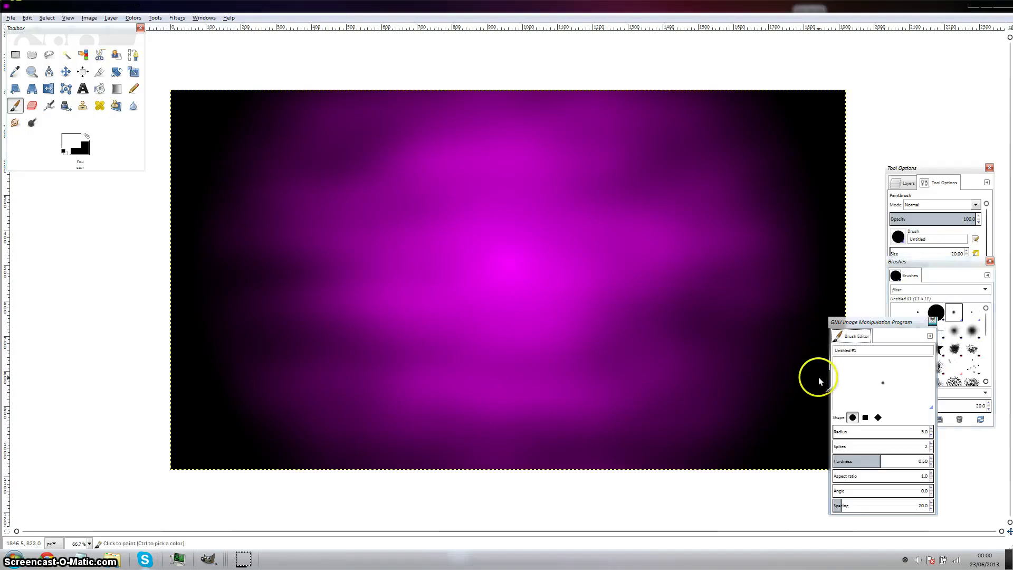
{"action": "left_click_drag", "start_coordinate": [854, 323], "coordinate": [759, 254]}
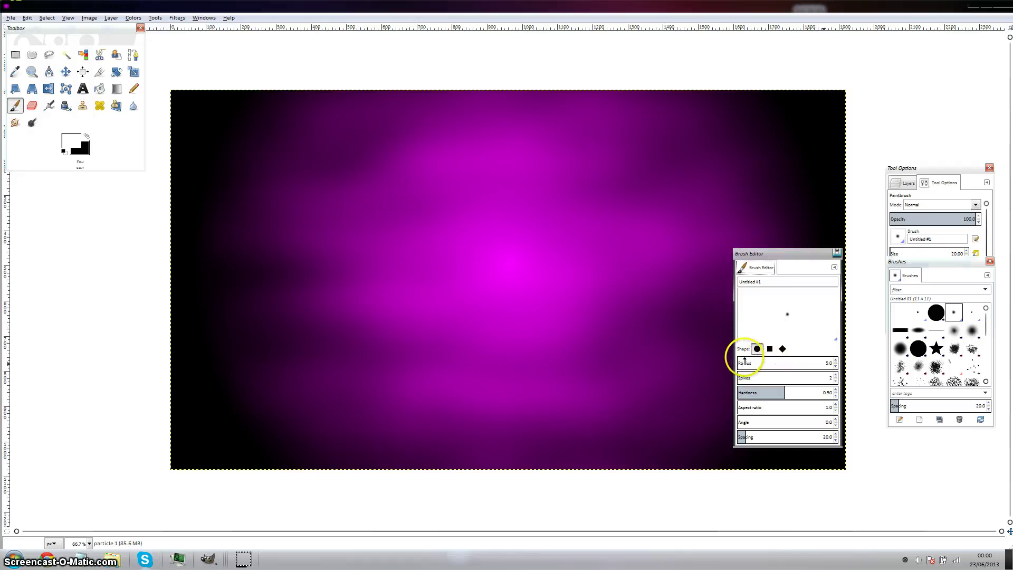
{"action": "left_click", "coordinate": [809, 394]}
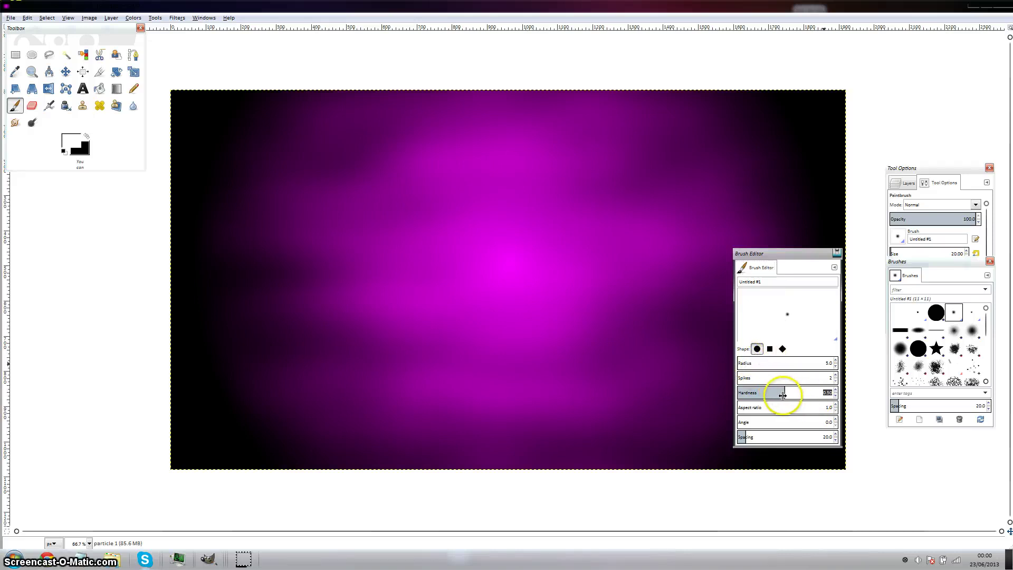
{"action": "left_click", "coordinate": [788, 394]}
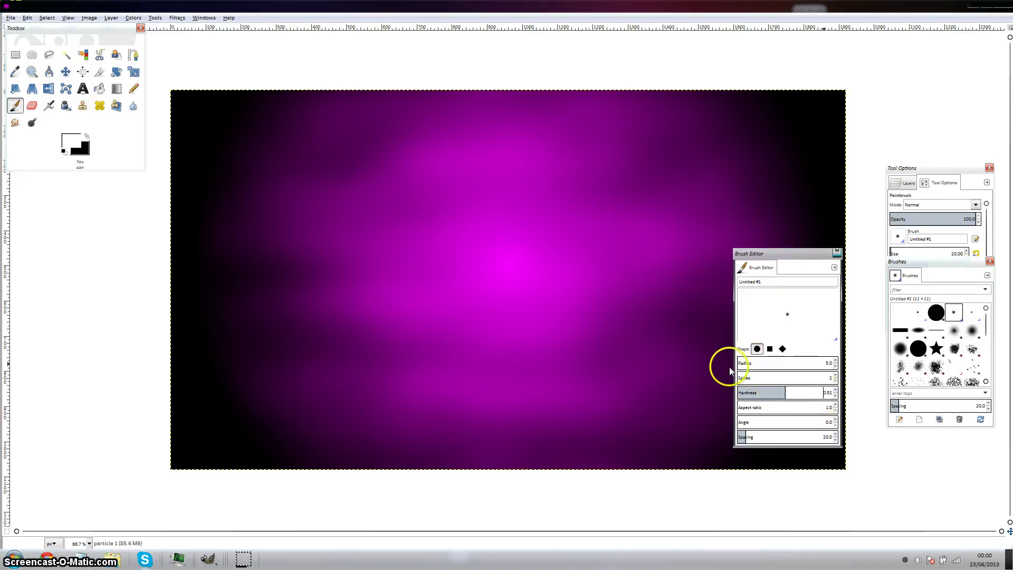
{"action": "mouse_move", "coordinate": [738, 364]}
{"action": "left_mouse_down"}
{"action": "mouse_move", "coordinate": [764, 373]}
{"action": "mouse_move", "coordinate": [846, 362]}
{"action": "left_mouse_up"}
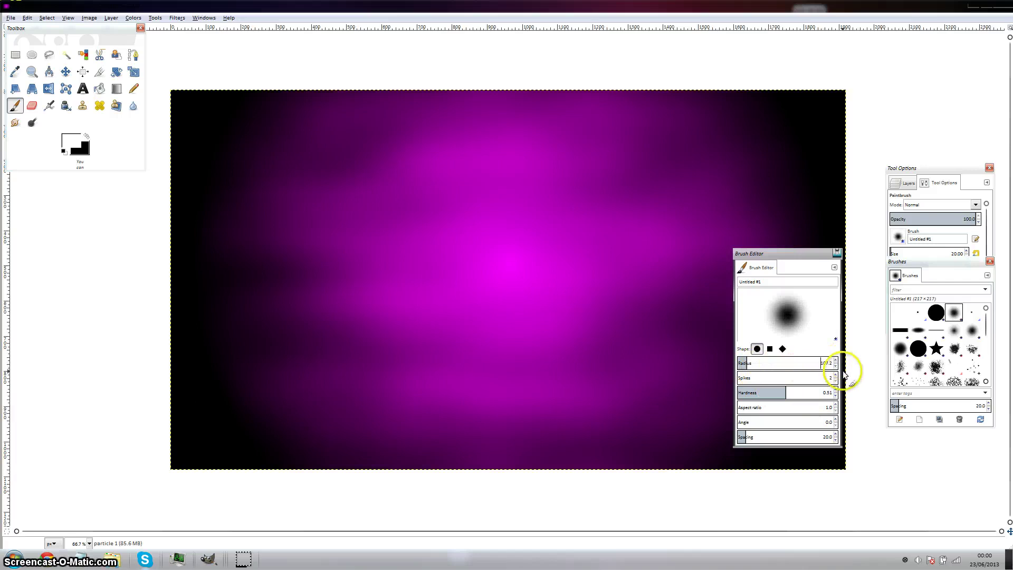
{"action": "left_click_drag", "start_coordinate": [785, 393], "coordinate": [856, 388]}
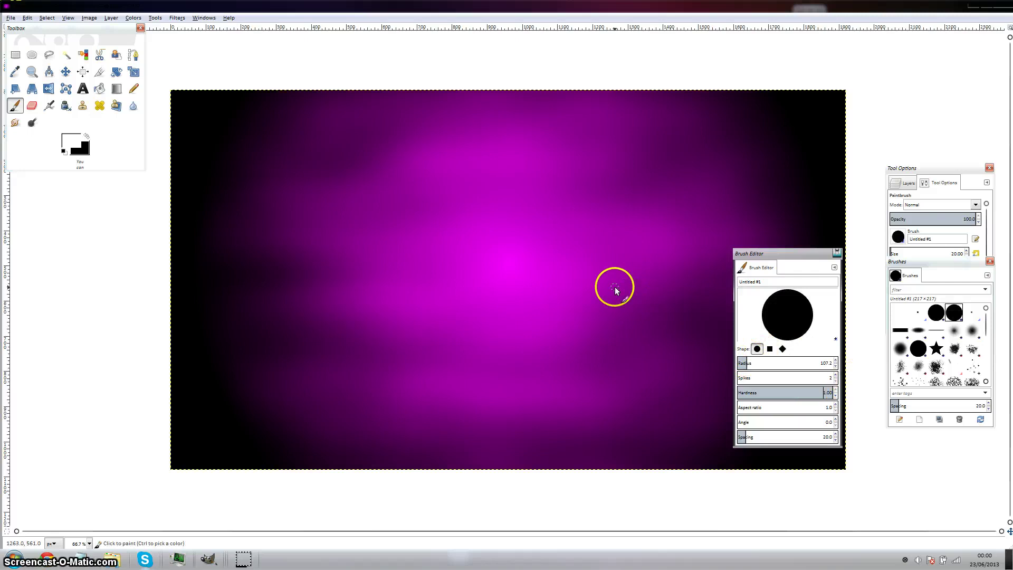
{"action": "left_click_drag", "start_coordinate": [749, 363], "coordinate": [843, 357]}
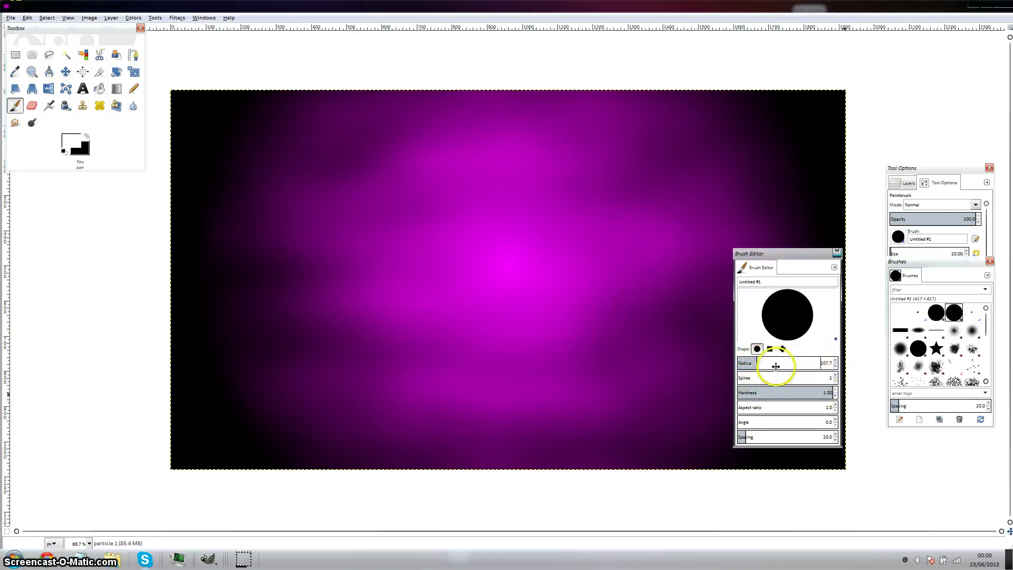
{"action": "mouse_move", "coordinate": [757, 367]}
{"action": "left_mouse_down"}
{"action": "mouse_move", "coordinate": [734, 366]}
{"action": "mouse_move", "coordinate": [786, 394]}
{"action": "left_mouse_up"}
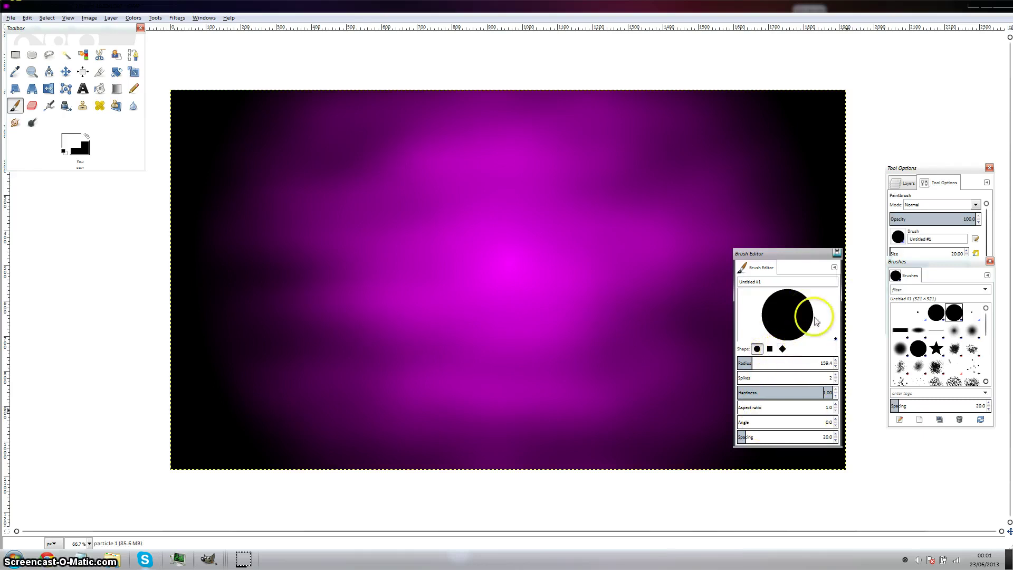
Step: Delete the older Untitled brush from the Brushes panel
{"action": "left_click", "coordinate": [836, 252]}
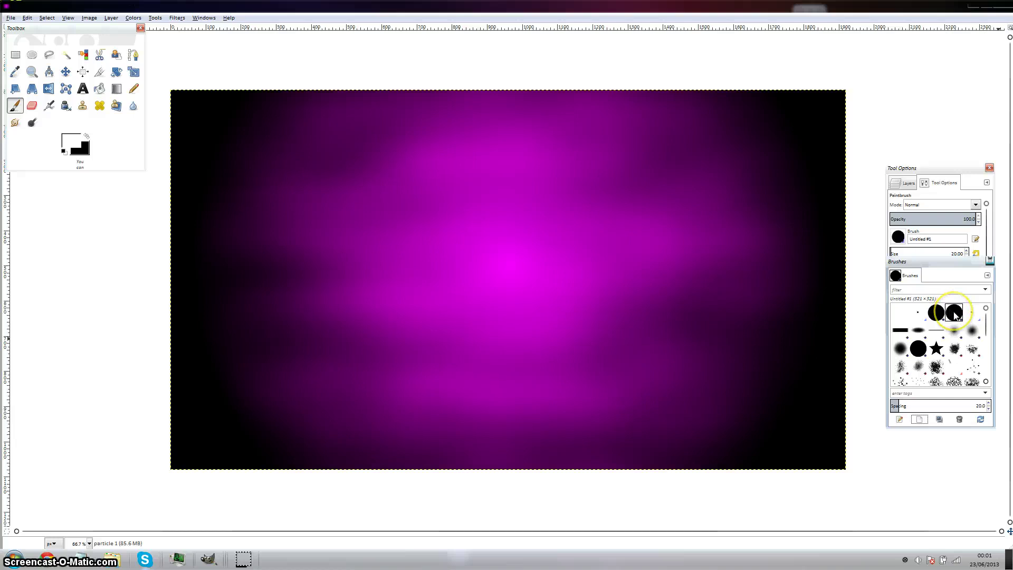
{"action": "left_click", "coordinate": [936, 312]}
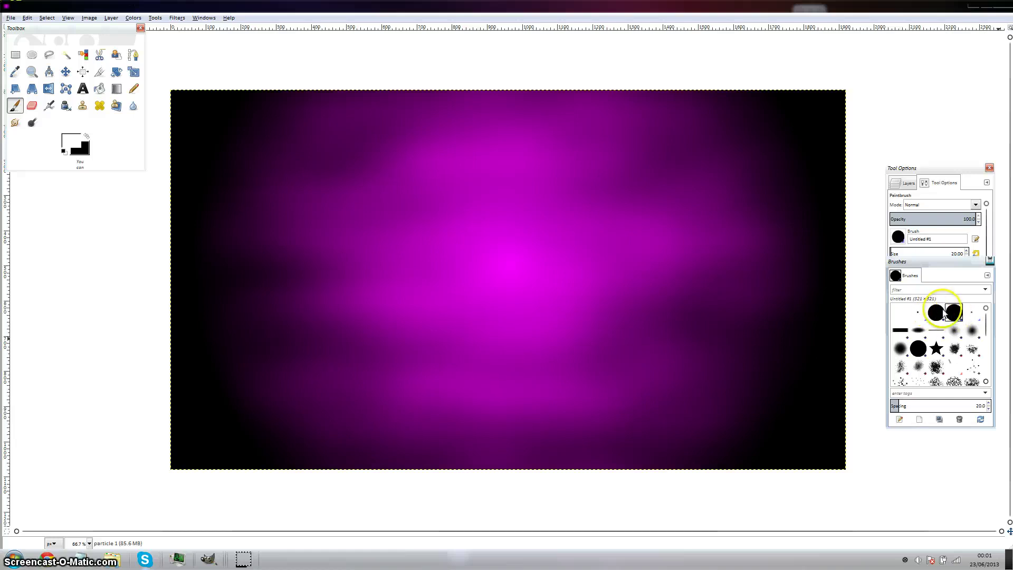
{"action": "right_click", "coordinate": [933, 310]}
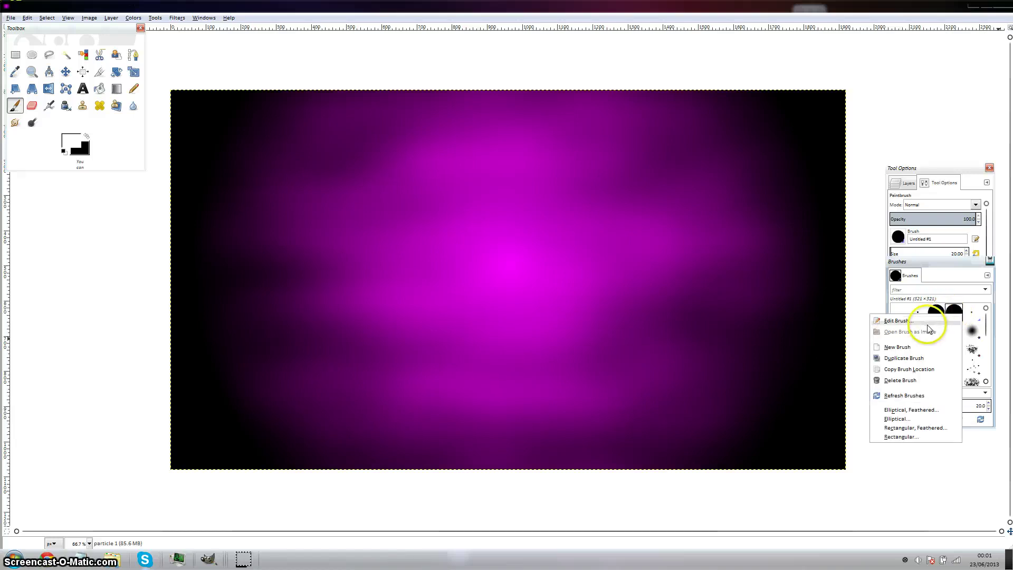
{"action": "left_click", "coordinate": [933, 310]}
{"action": "right_click", "coordinate": [935, 313]}
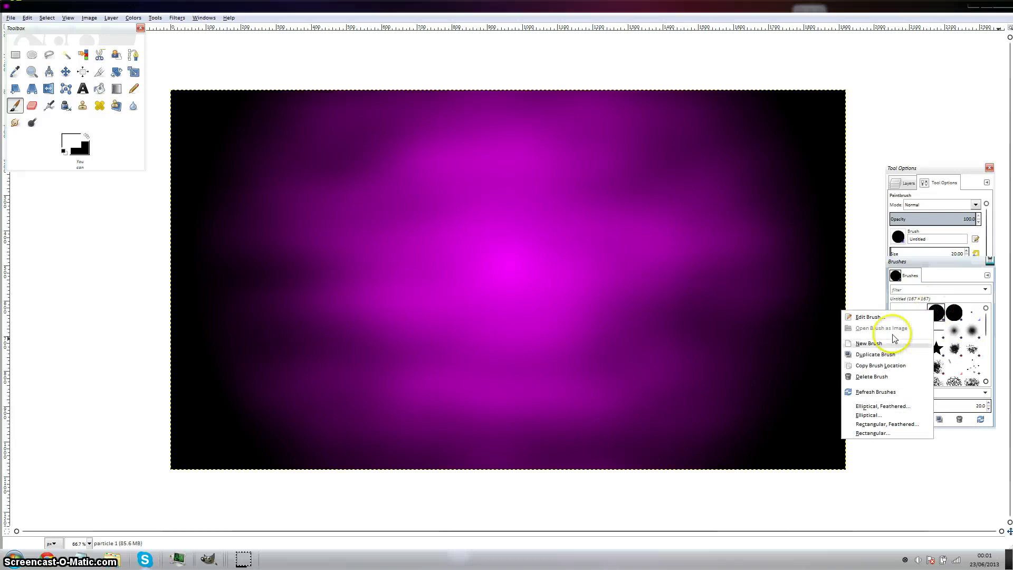
{"action": "left_click", "coordinate": [877, 377]}
{"action": "left_click", "coordinate": [933, 380]}
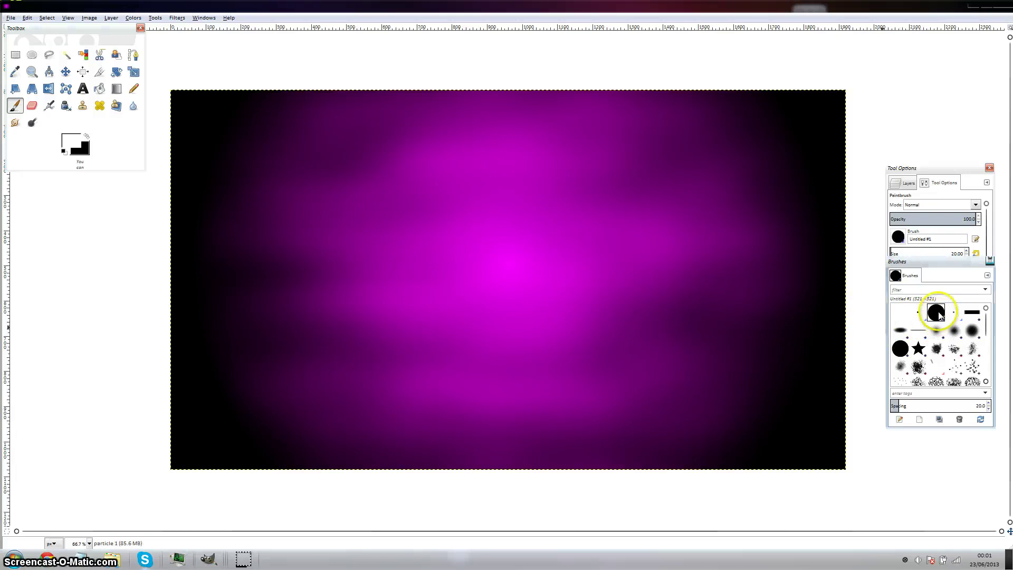
Step: Rename the Untitled #1 brush to 'particle brush' in the brush editor
{"action": "right_click", "coordinate": [940, 315]}
{"action": "left_click", "coordinate": [865, 318]}
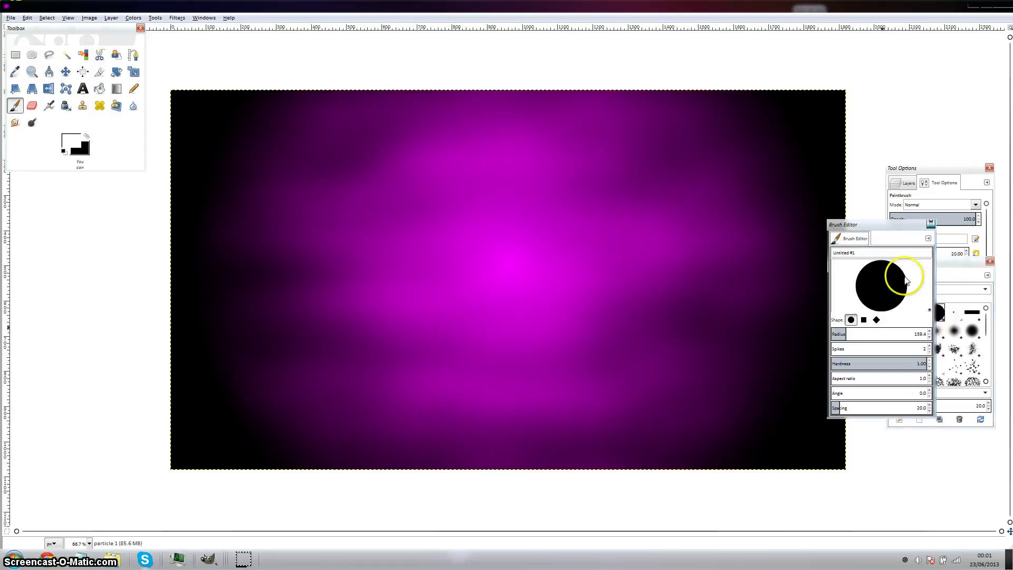
{"action": "left_click", "coordinate": [931, 223]}
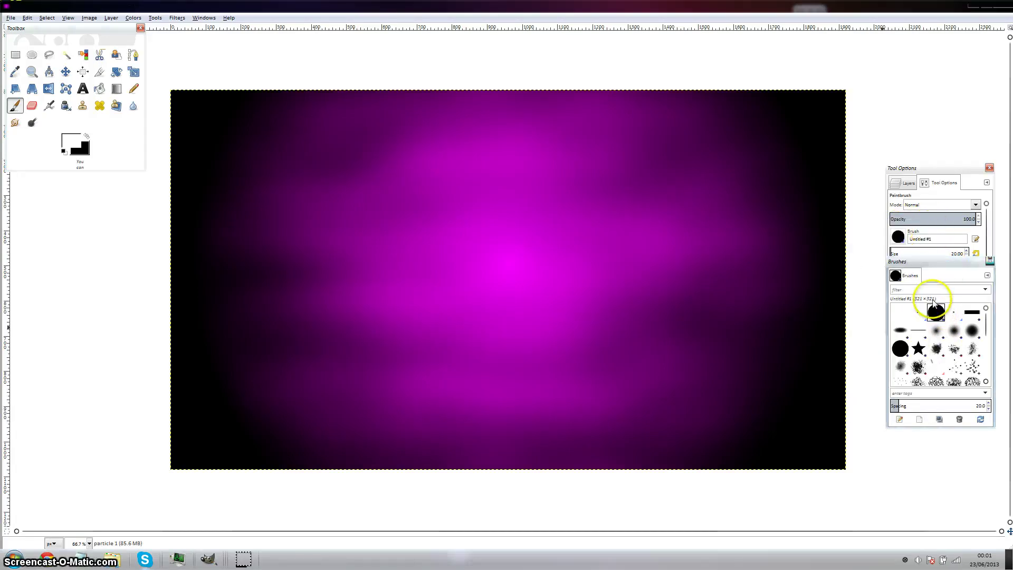
{"action": "left_click_drag", "start_coordinate": [949, 264], "coordinate": [950, 344]}
{"action": "right_click", "coordinate": [934, 390]}
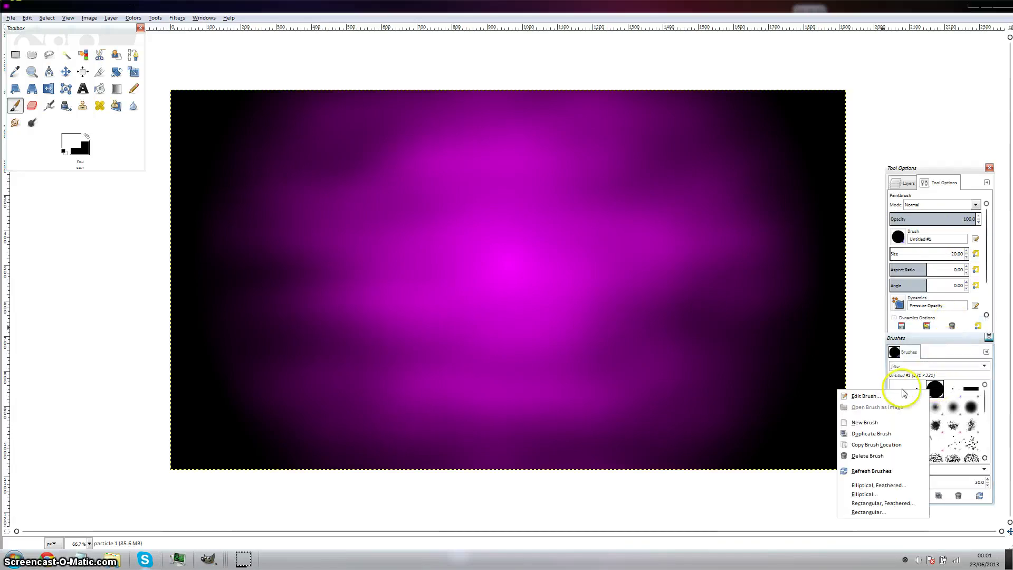
{"action": "left_click", "coordinate": [884, 396]}
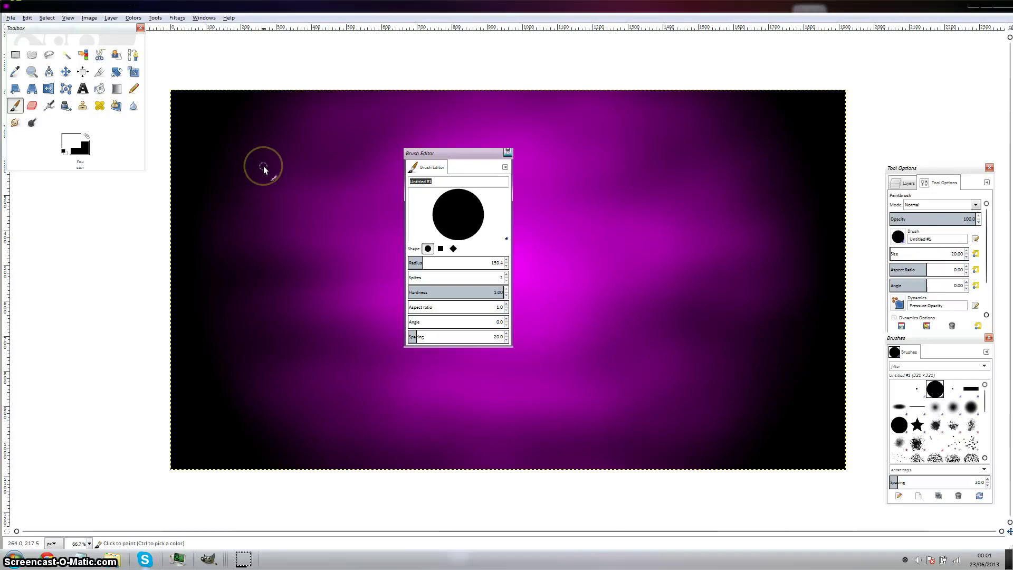
{"action": "type", "text": "particle"}
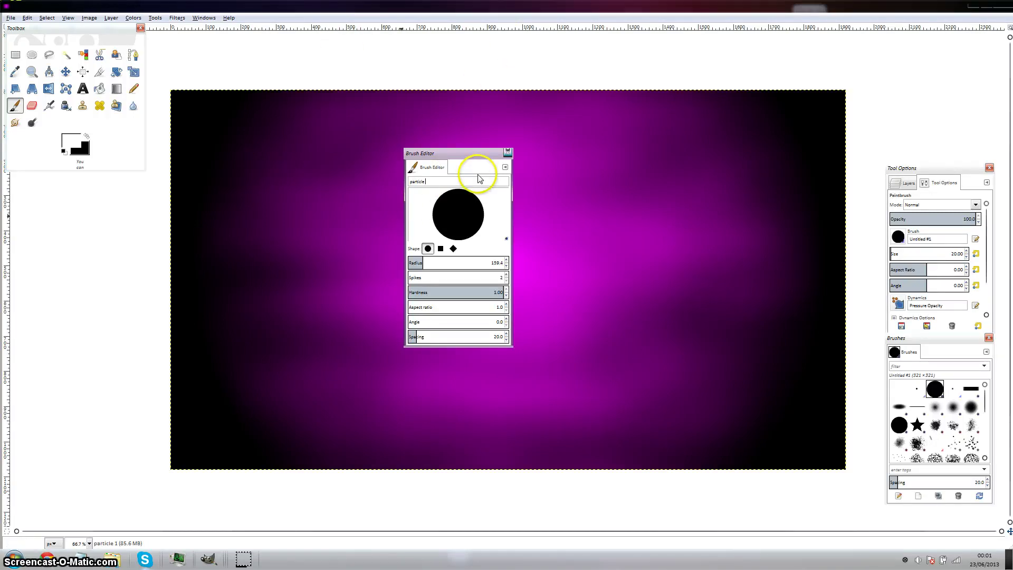
{"action": "type", "text": " brush"}
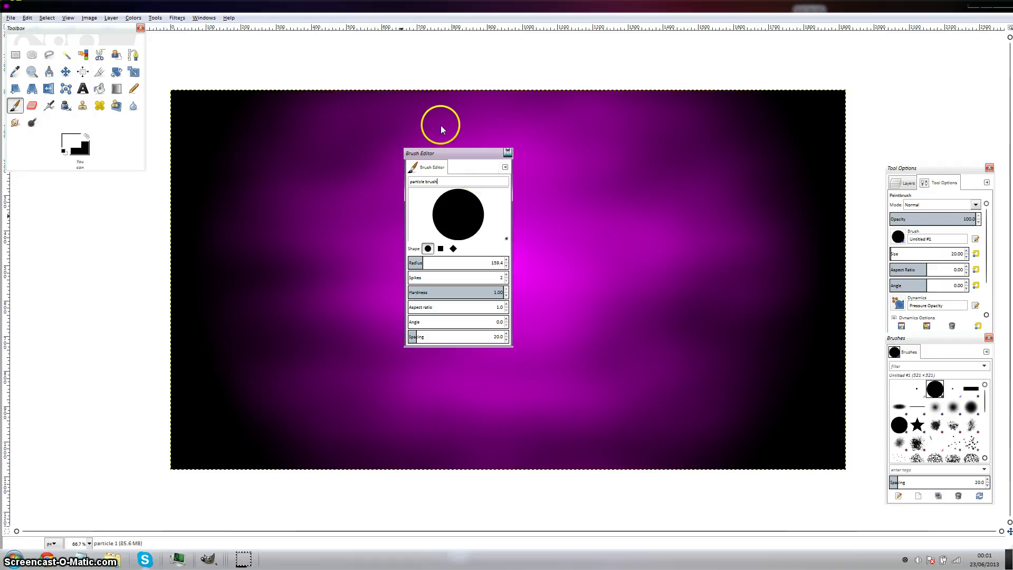
{"action": "left_click", "coordinate": [508, 152]}
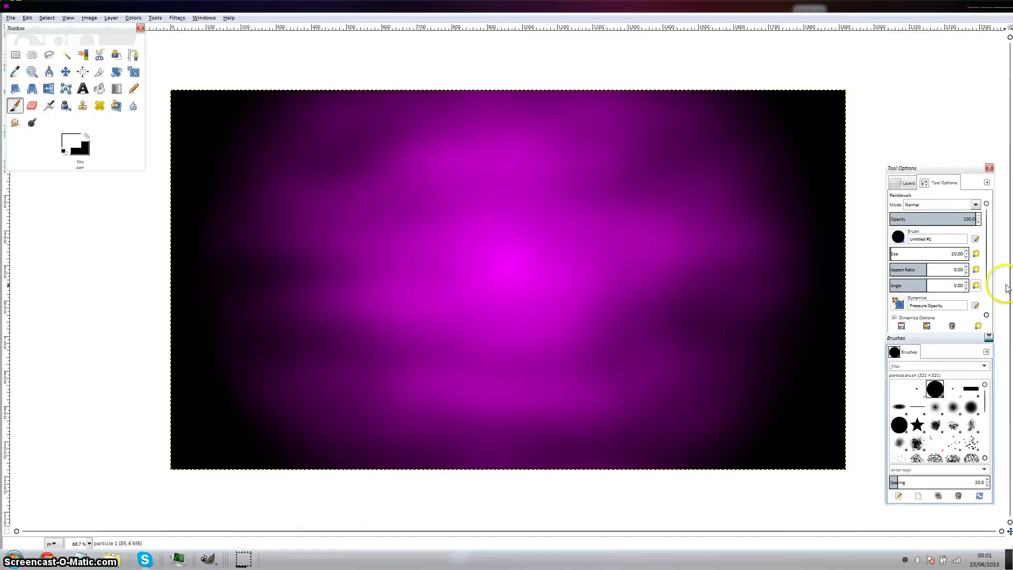
Step: Set the paintbrush size to about 54.72, then minimise the GIMP window
{"action": "left_click_drag", "start_coordinate": [927, 255], "coordinate": [985, 259]}
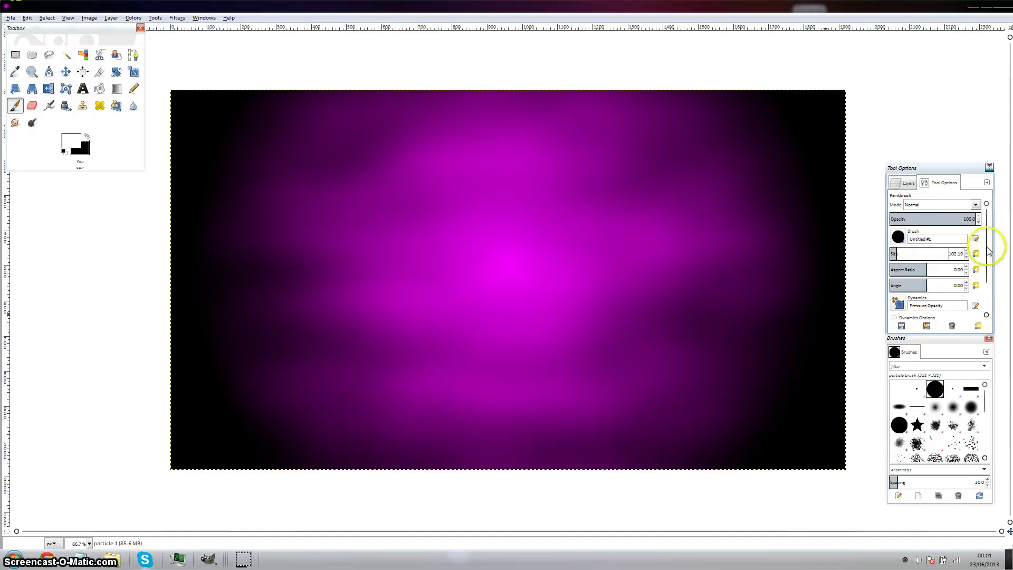
{"action": "left_click_drag", "start_coordinate": [923, 255], "coordinate": [902, 257]}
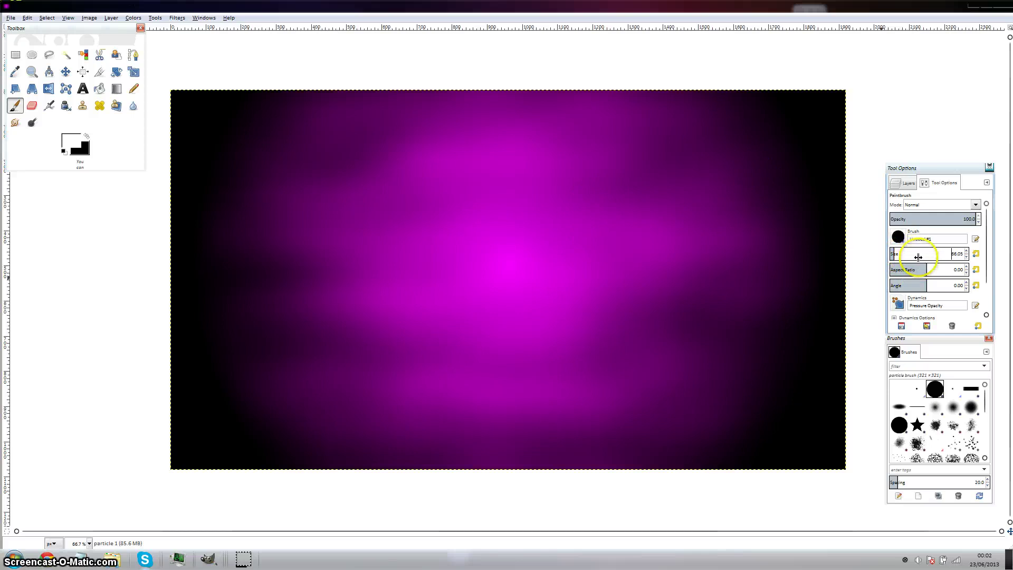
{"action": "left_click_drag", "start_coordinate": [918, 256], "coordinate": [910, 258]}
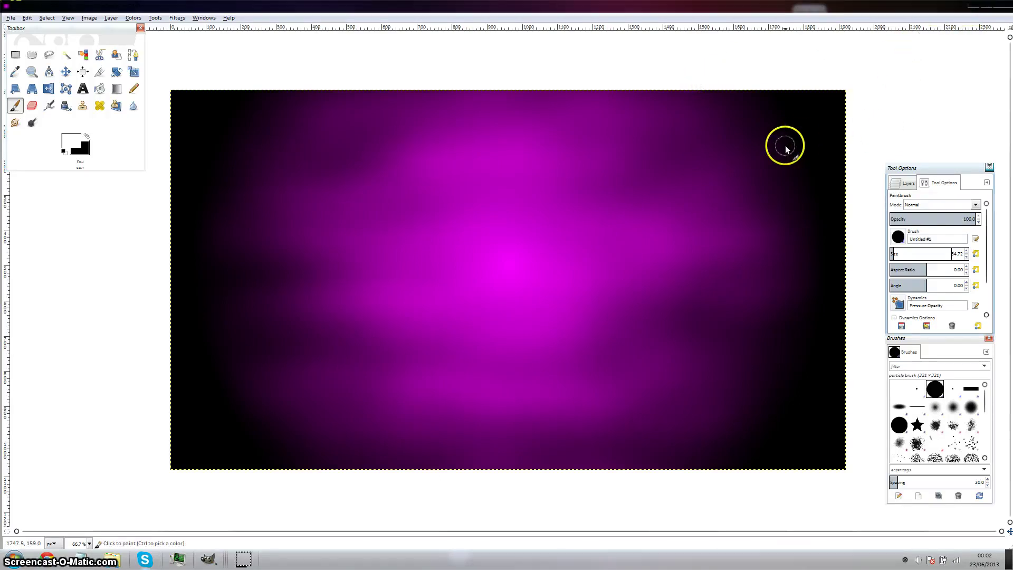
{"action": "left_click", "coordinate": [970, 8]}
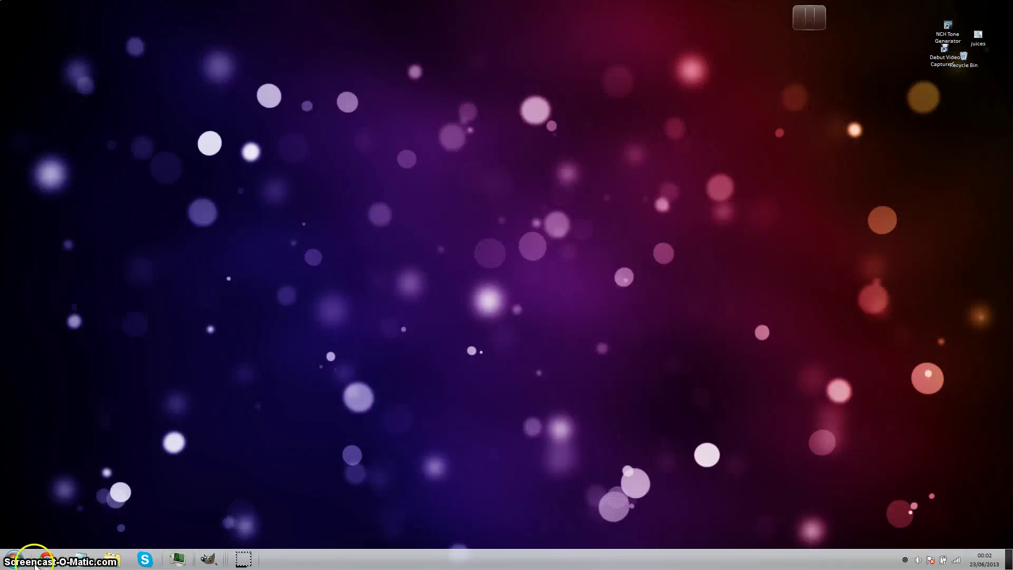
Step: Open and minimise the Explorer Libraries window, then restore the magenta GIMP image from the taskbar
{"action": "left_click", "coordinate": [110, 561]}
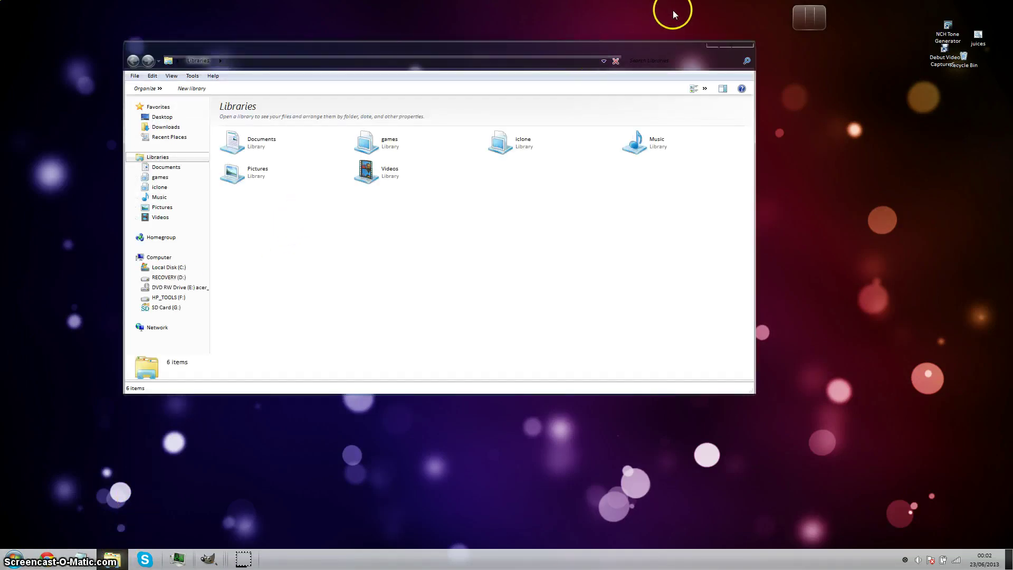
{"action": "left_click", "coordinate": [713, 44]}
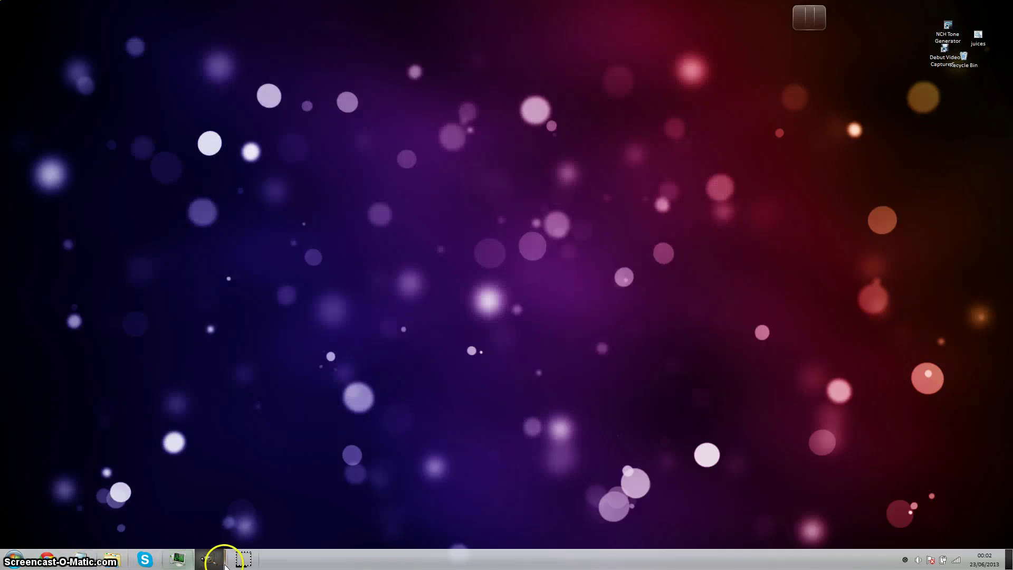
{"action": "mouse_move", "coordinate": [211, 557]}
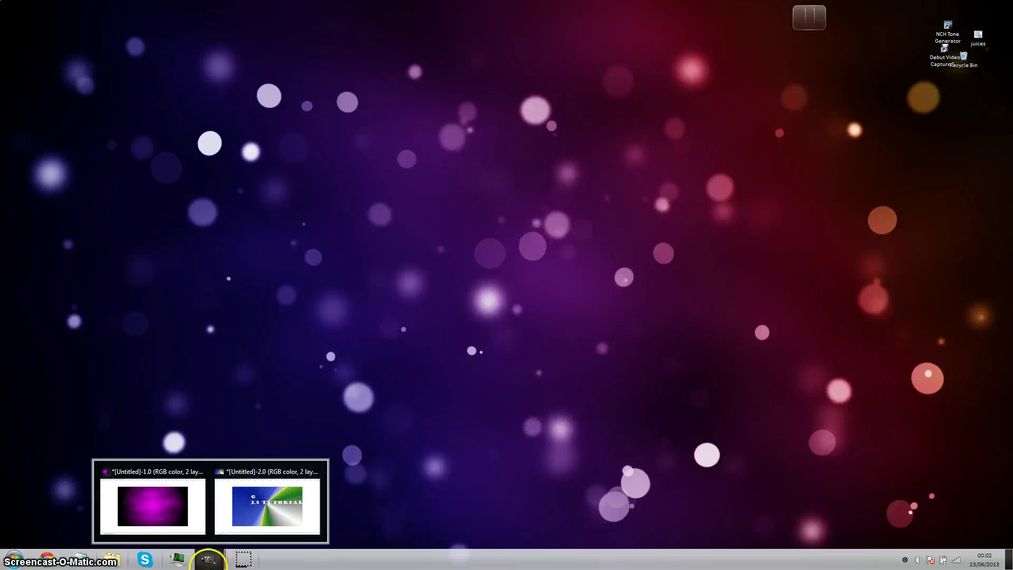
{"action": "left_click", "coordinate": [209, 557]}
{"action": "left_click", "coordinate": [209, 557]}
{"action": "left_click", "coordinate": [189, 532]}
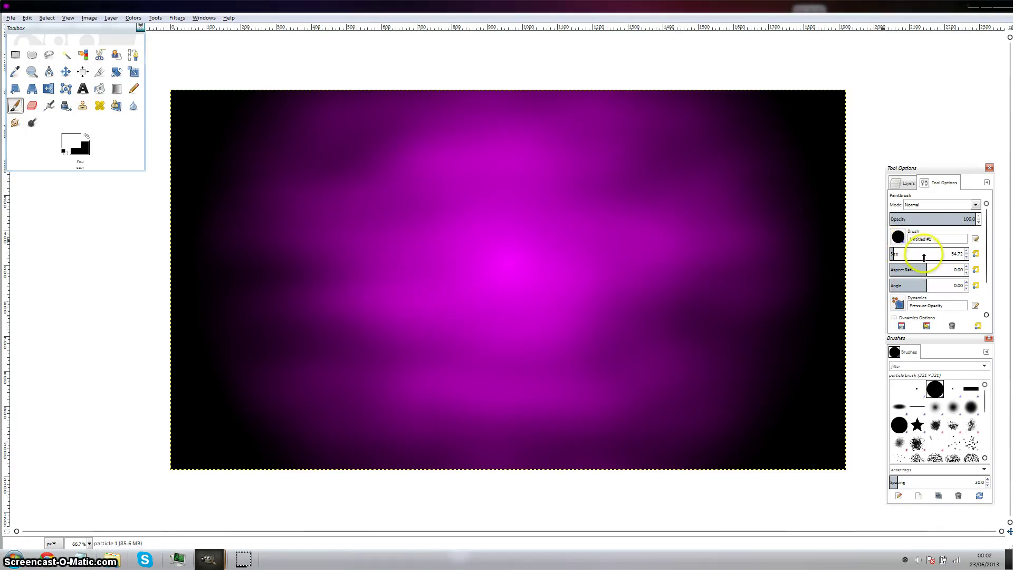
Step: Adjust the paintbrush Size slider up to about 148, then back down to about 70
{"action": "left_click_drag", "start_coordinate": [924, 257], "coordinate": [930, 255]}
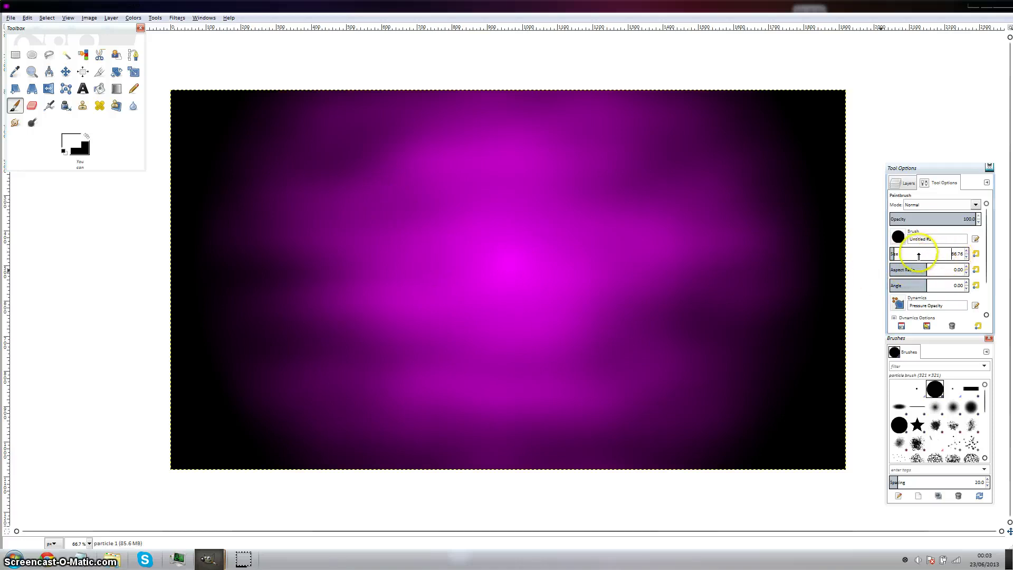
{"action": "left_click_drag", "start_coordinate": [933, 259], "coordinate": [987, 263]}
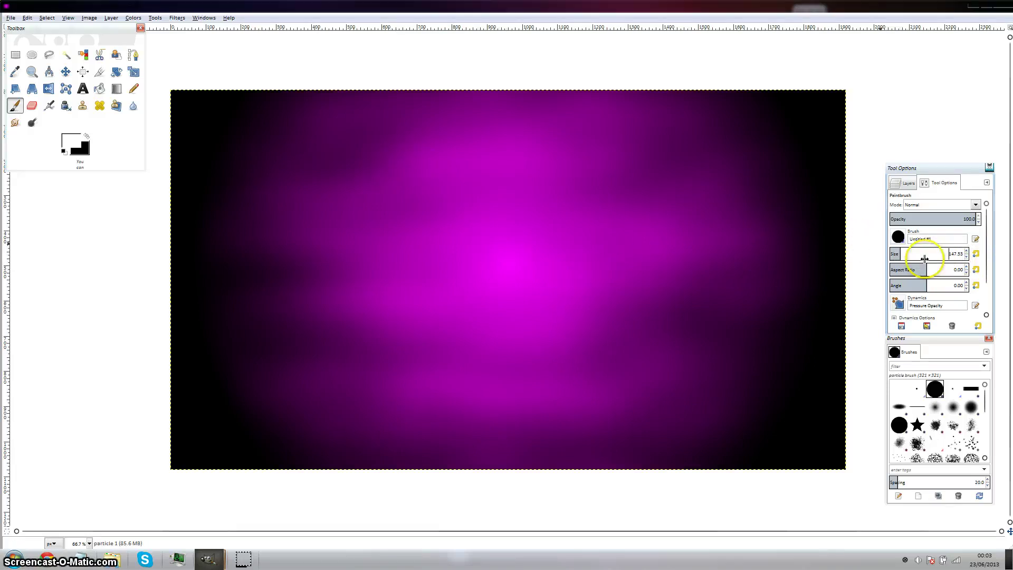
{"action": "left_click_drag", "start_coordinate": [926, 258], "coordinate": [926, 259]}
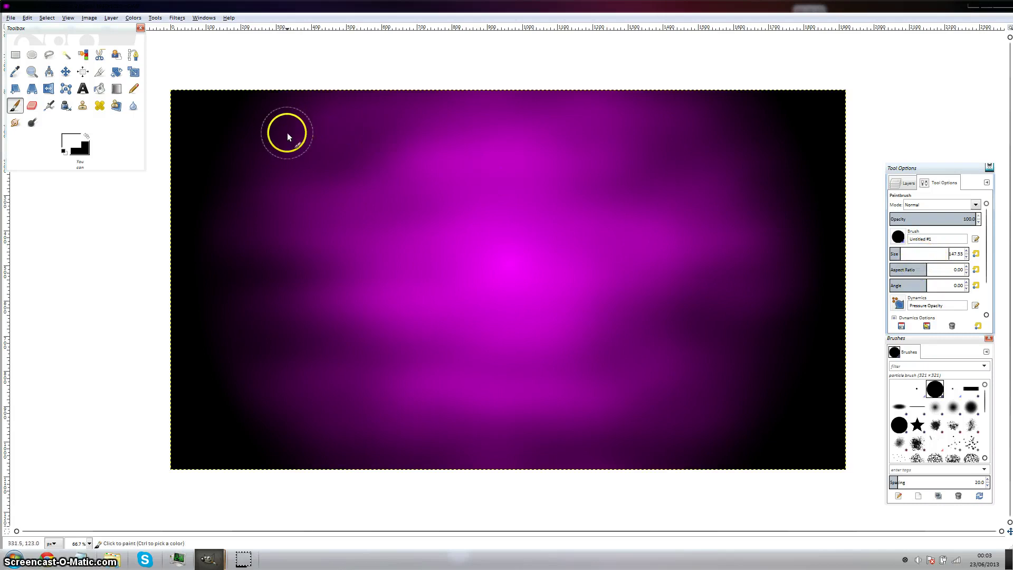
{"action": "left_click_drag", "start_coordinate": [928, 260], "coordinate": [903, 257]}
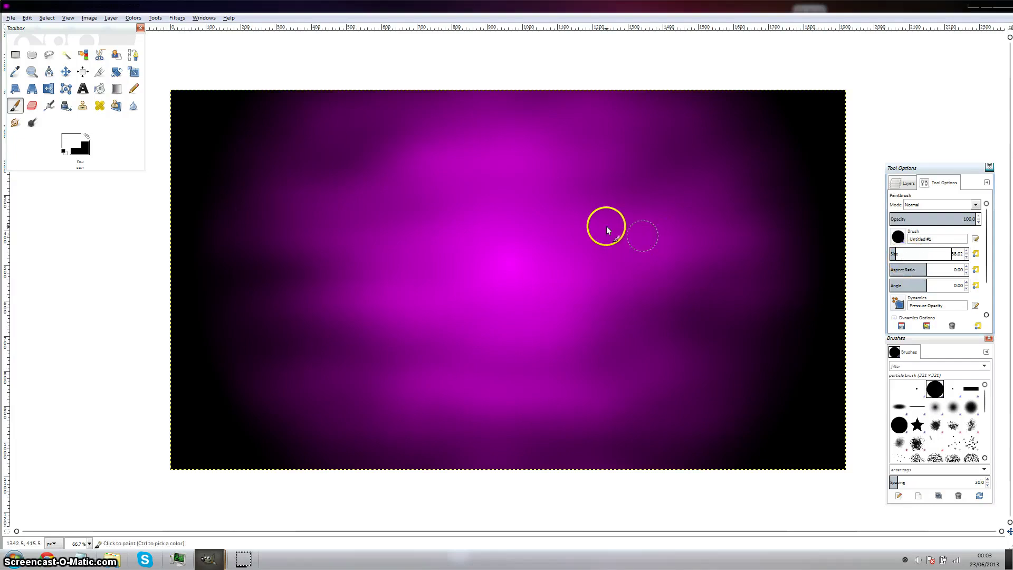
{"action": "left_click_drag", "start_coordinate": [931, 254], "coordinate": [926, 258]}
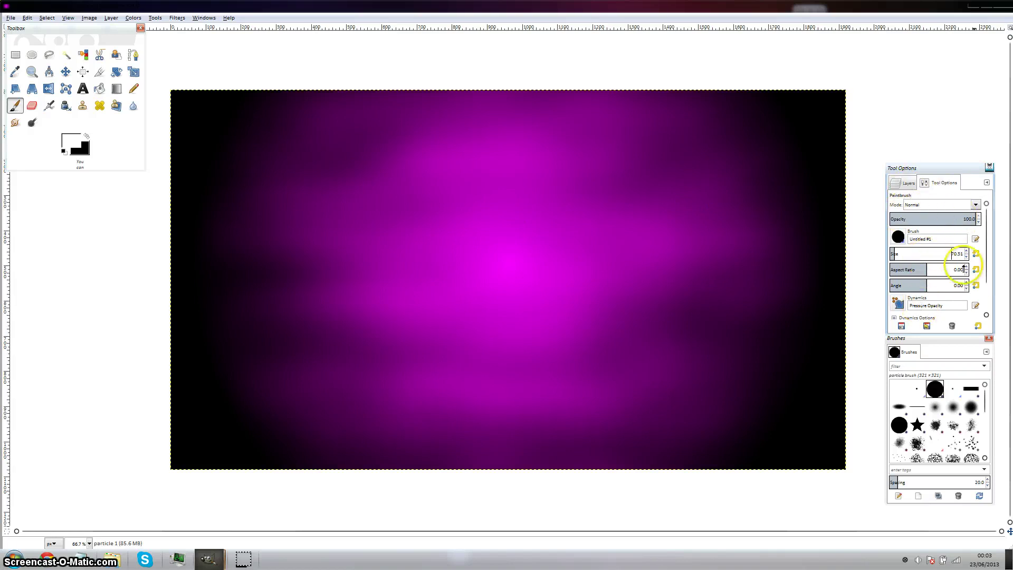
Step: Browse the paint dynamics presets and switch the paintbrush dynamics to Perspective
{"action": "scroll", "coordinate": [927, 306], "scroll_direction": "down", "scroll_amount": 1}
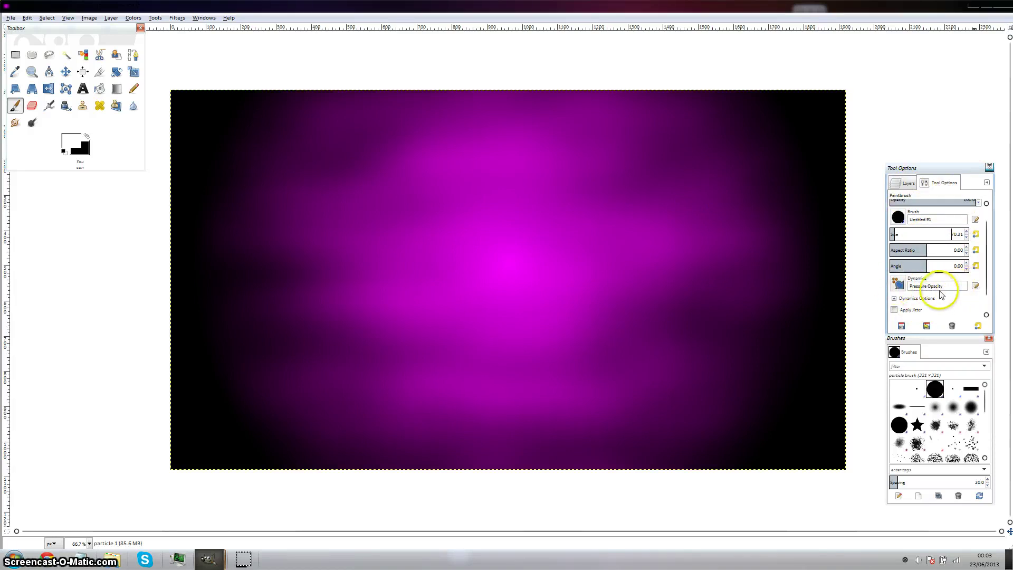
{"action": "left_click", "coordinate": [897, 283]}
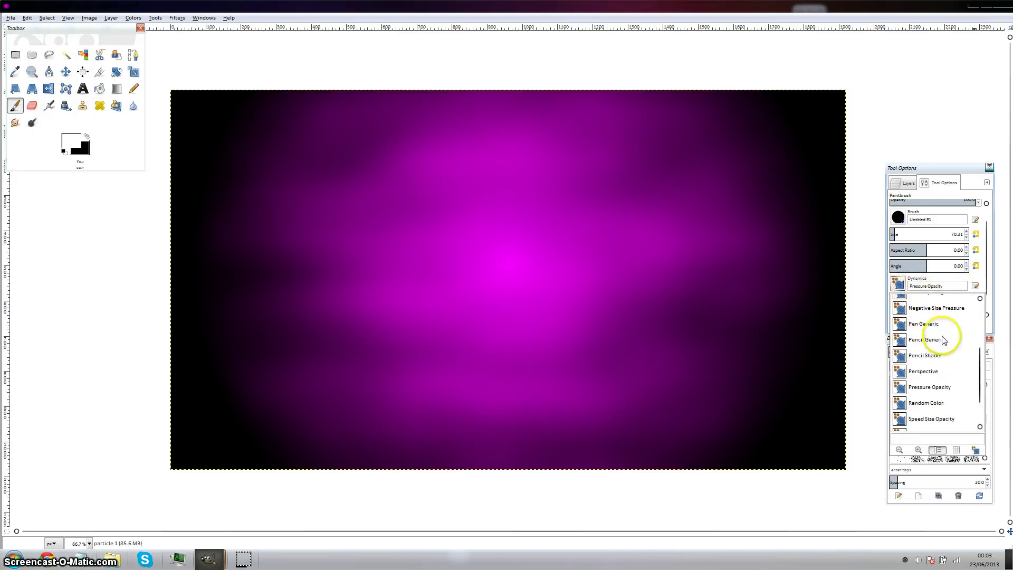
{"action": "scroll", "coordinate": [944, 340], "scroll_direction": "up", "scroll_amount": 5}
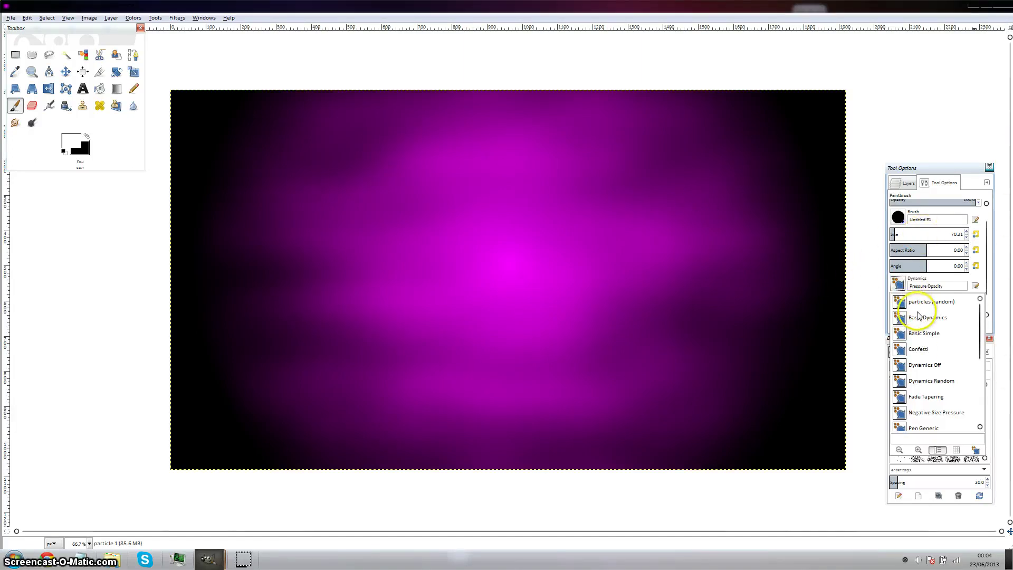
{"action": "scroll", "coordinate": [946, 330], "scroll_direction": "down", "scroll_amount": 2}
{"action": "scroll", "coordinate": [949, 330], "scroll_direction": "up", "scroll_amount": 2}
{"action": "scroll", "coordinate": [948, 335], "scroll_direction": "down", "scroll_amount": 5}
{"action": "scroll", "coordinate": [944, 401], "scroll_direction": "up", "scroll_amount": 5}
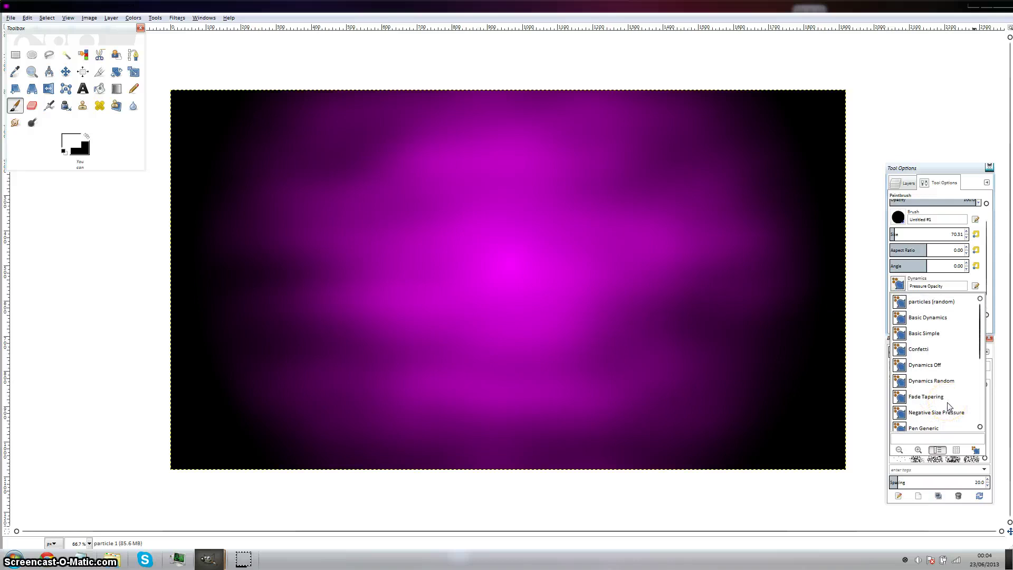
{"action": "left_click", "coordinate": [944, 403]}
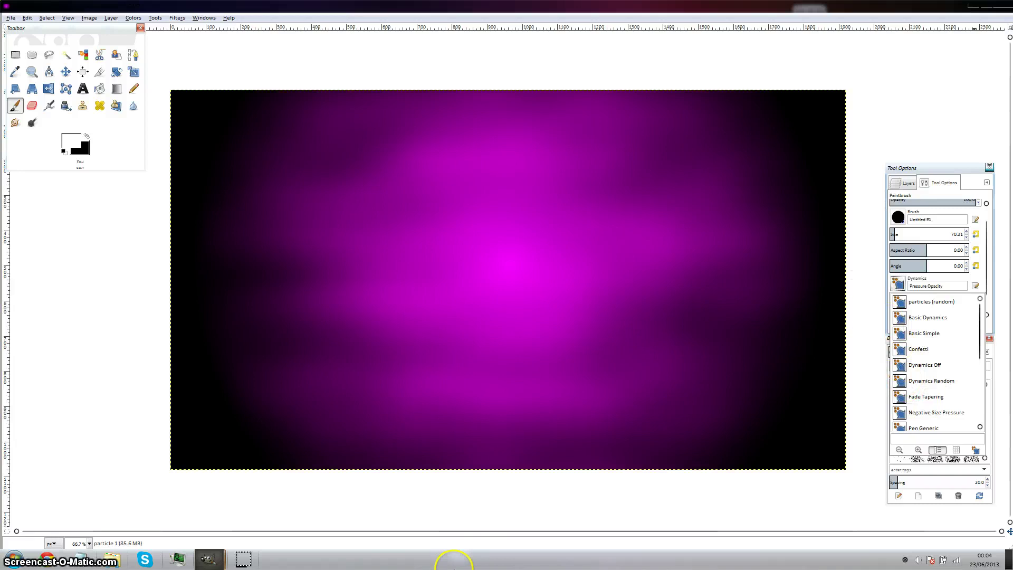
{"action": "left_click", "coordinate": [244, 561]}
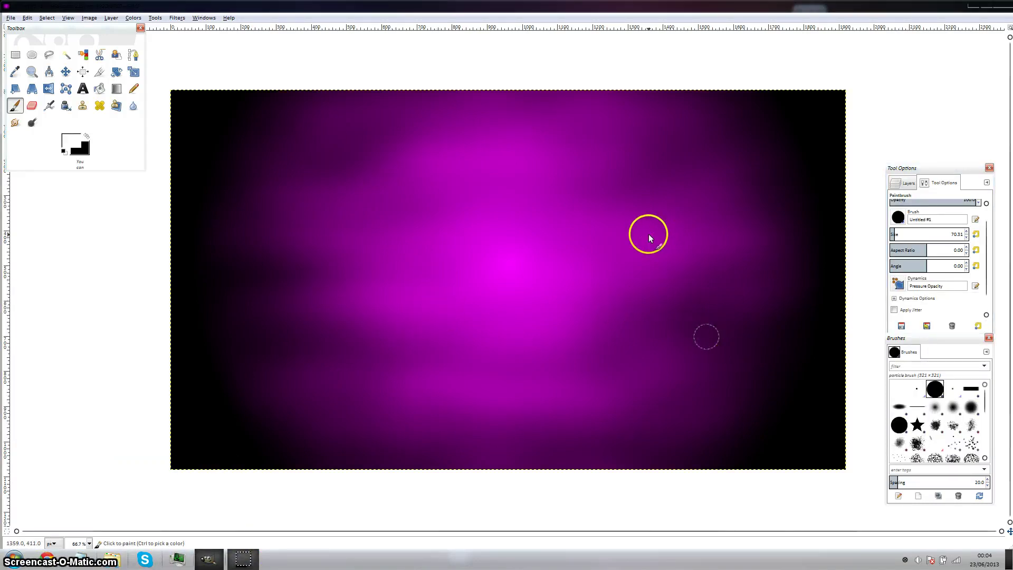
Step: Reopen and browse the dynamics preset list several times before expanding it into its dialog
{"action": "left_click", "coordinate": [898, 284]}
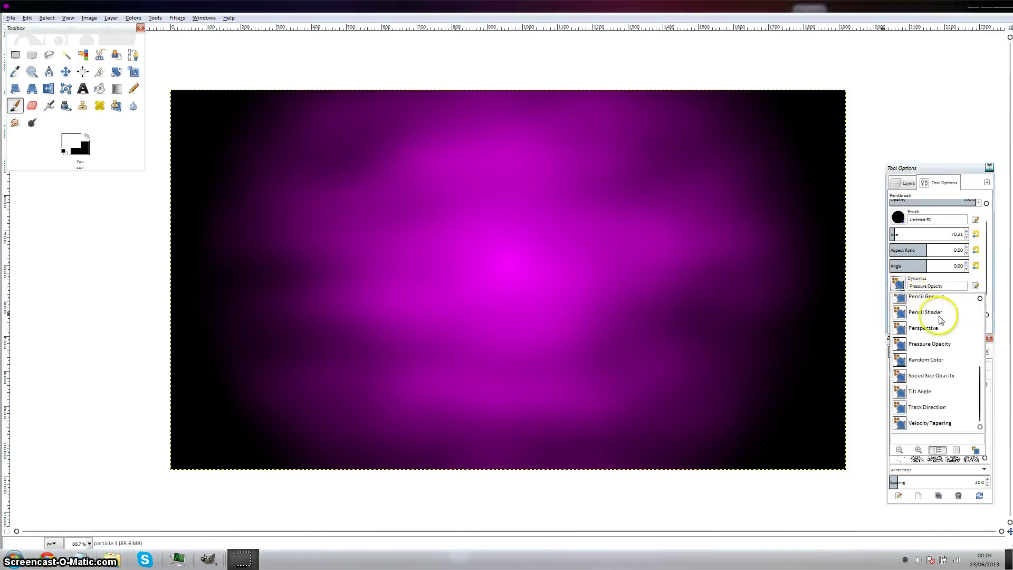
{"action": "scroll", "coordinate": [933, 321], "scroll_direction": "up", "scroll_amount": 5}
{"action": "scroll", "coordinate": [930, 337], "scroll_direction": "down", "scroll_amount": 5}
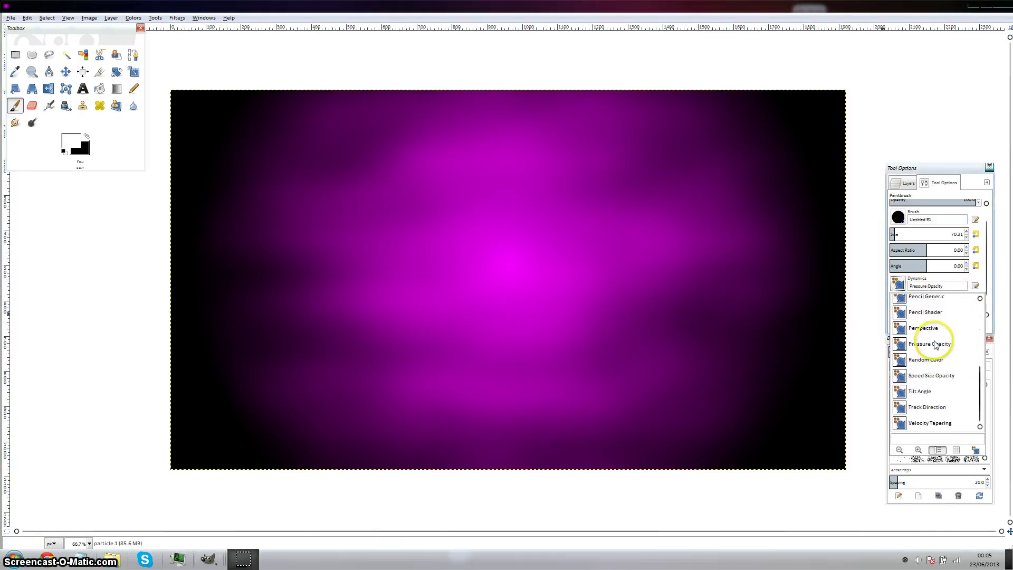
{"action": "left_click", "coordinate": [974, 252]}
{"action": "left_click", "coordinate": [898, 284]}
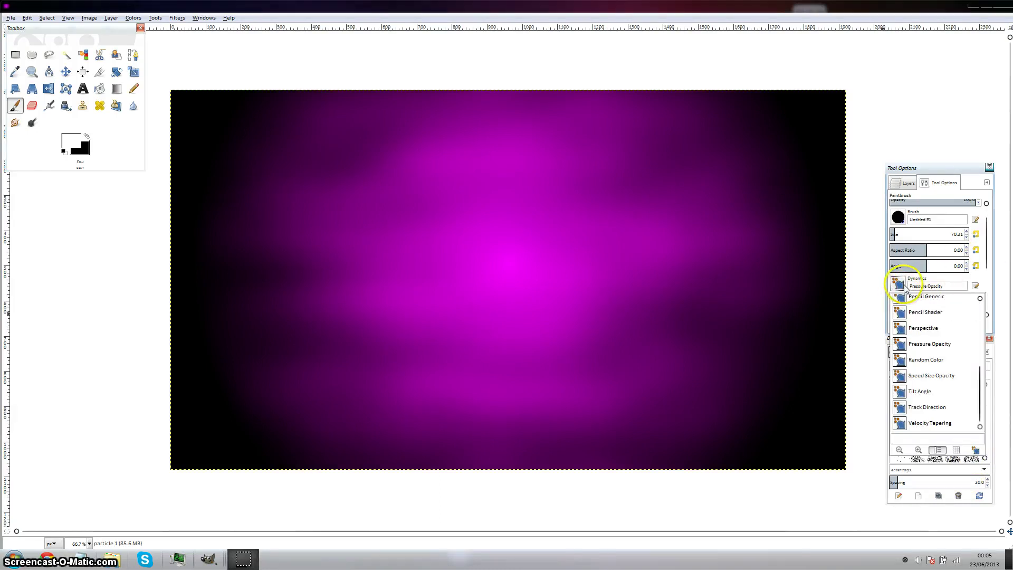
{"action": "scroll", "coordinate": [927, 295], "scroll_direction": "up", "scroll_amount": 2}
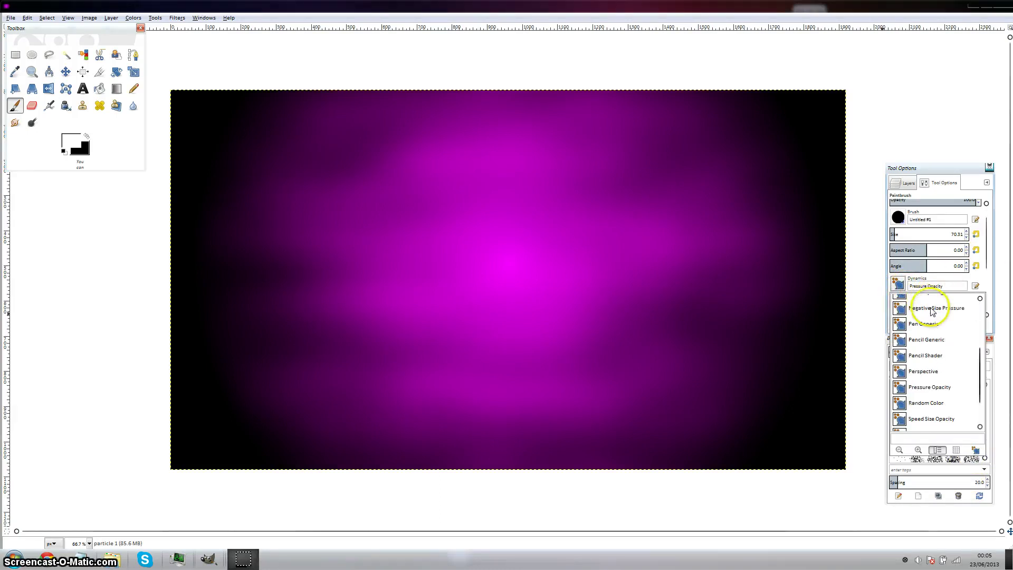
{"action": "left_click", "coordinate": [989, 268]}
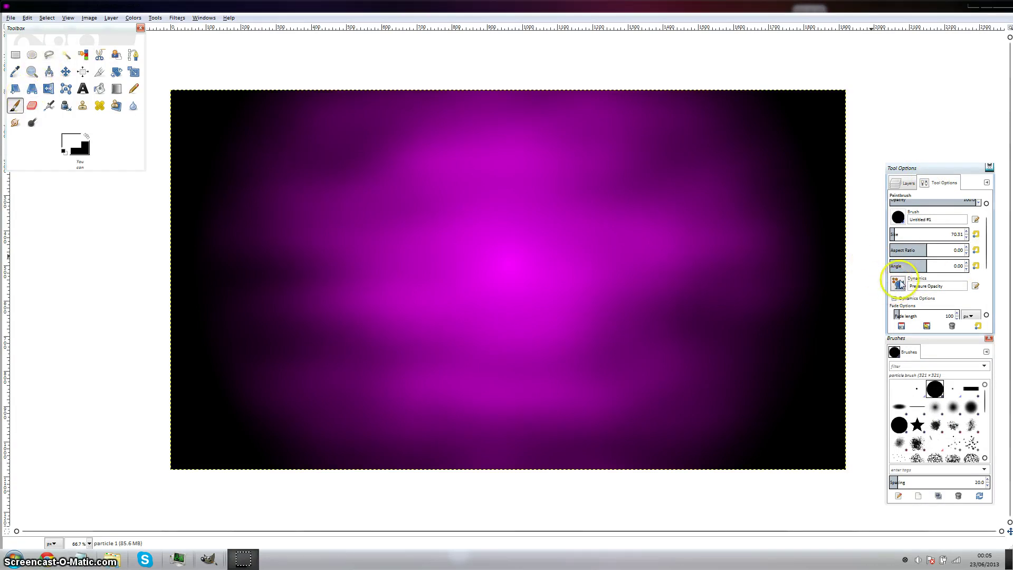
{"action": "scroll", "coordinate": [902, 282], "scroll_direction": "up", "scroll_amount": 2}
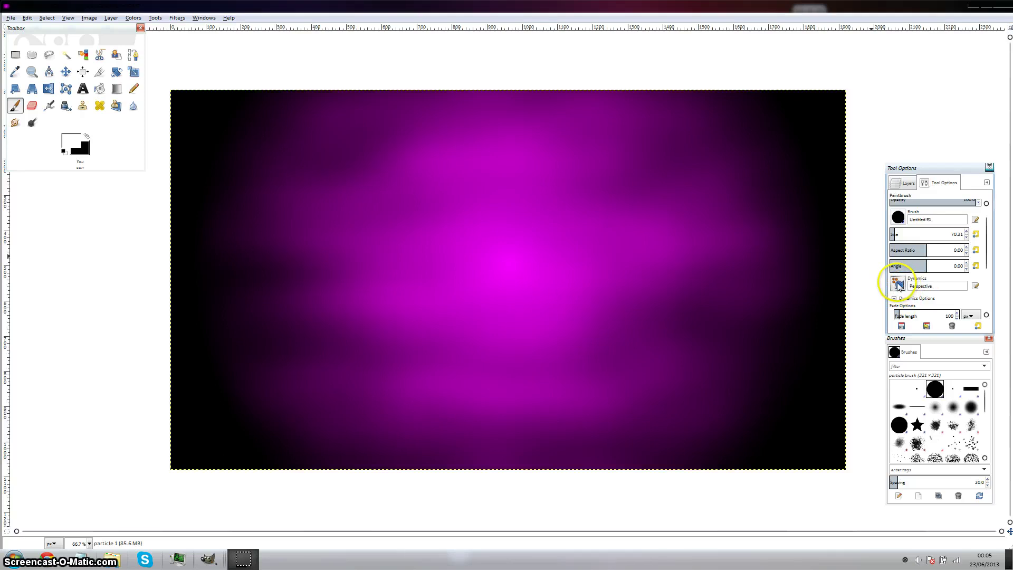
{"action": "left_click", "coordinate": [898, 284]}
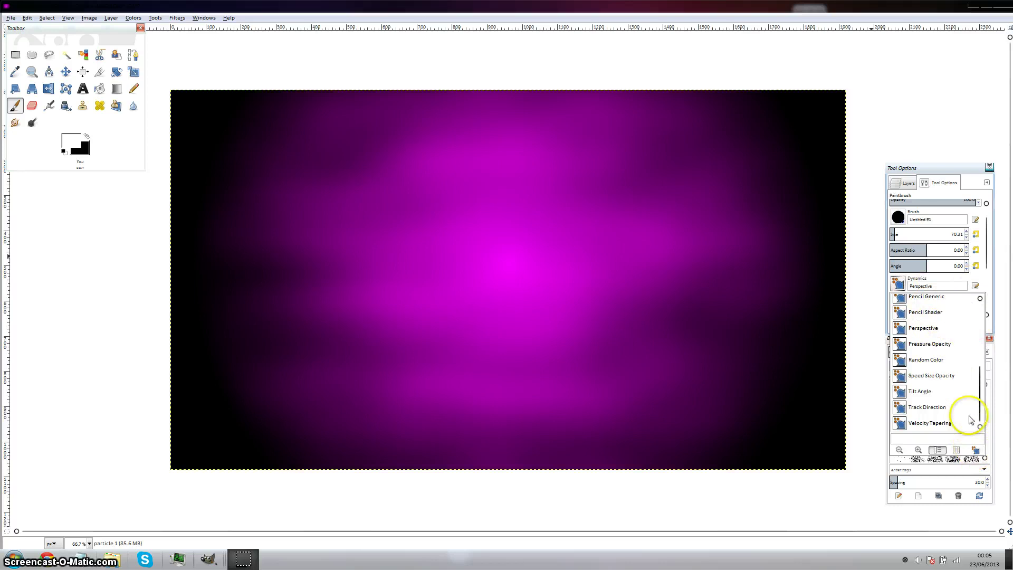
{"action": "left_click", "coordinate": [974, 451]}
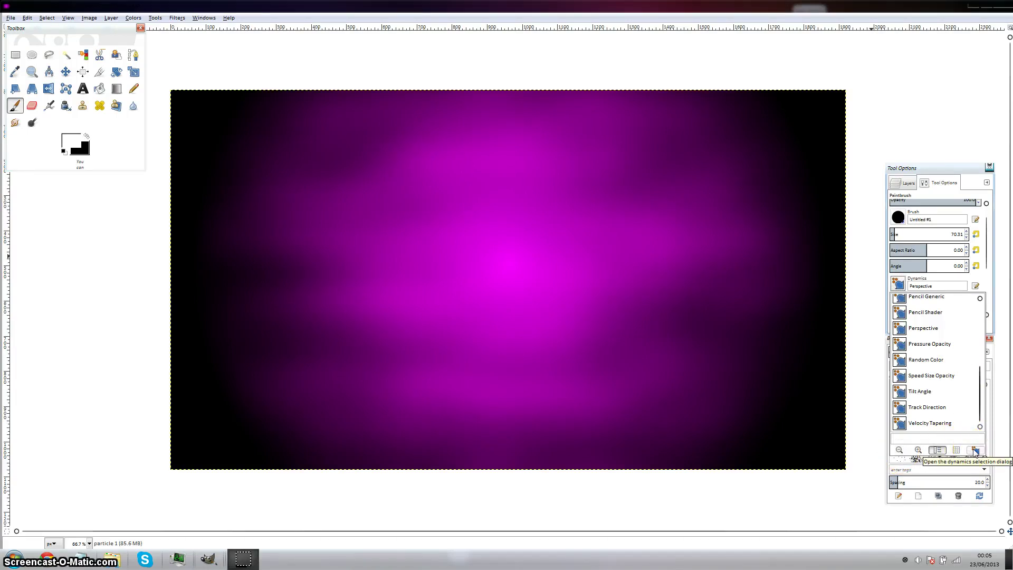
Step: Open the standalone Paint Dynamics dialog, move it into place, and scroll through its presets
{"action": "left_click", "coordinate": [973, 449]}
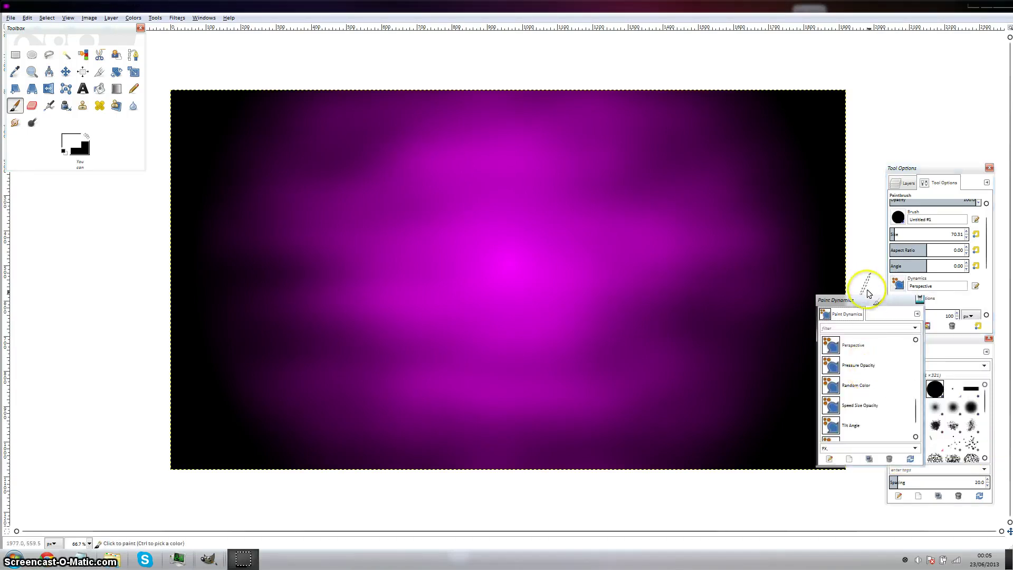
{"action": "left_click_drag", "start_coordinate": [873, 303], "coordinate": [745, 251]}
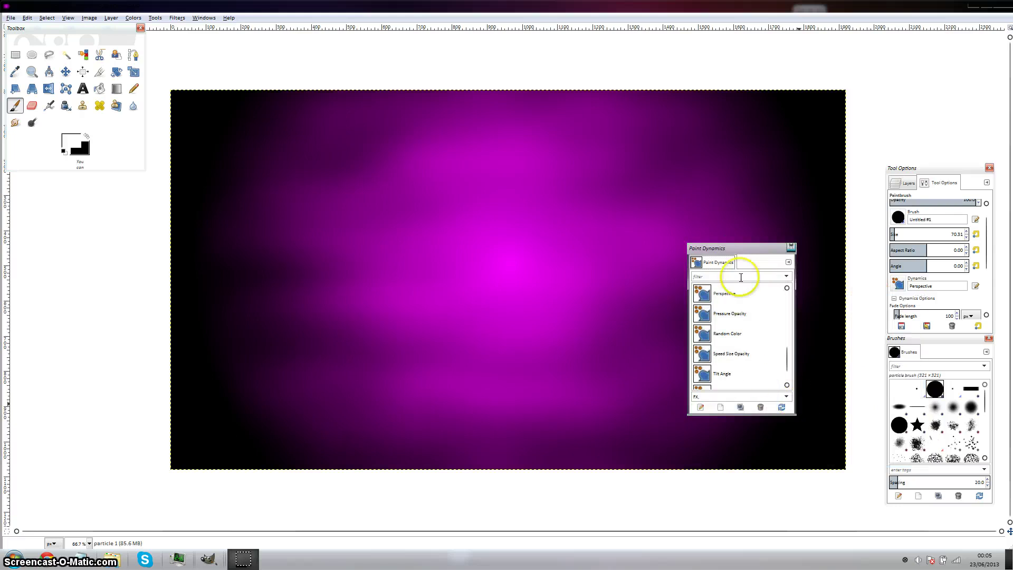
{"action": "scroll", "coordinate": [749, 312], "scroll_direction": "up", "scroll_amount": 3}
{"action": "scroll", "coordinate": [750, 312], "scroll_direction": "up", "scroll_amount": 5}
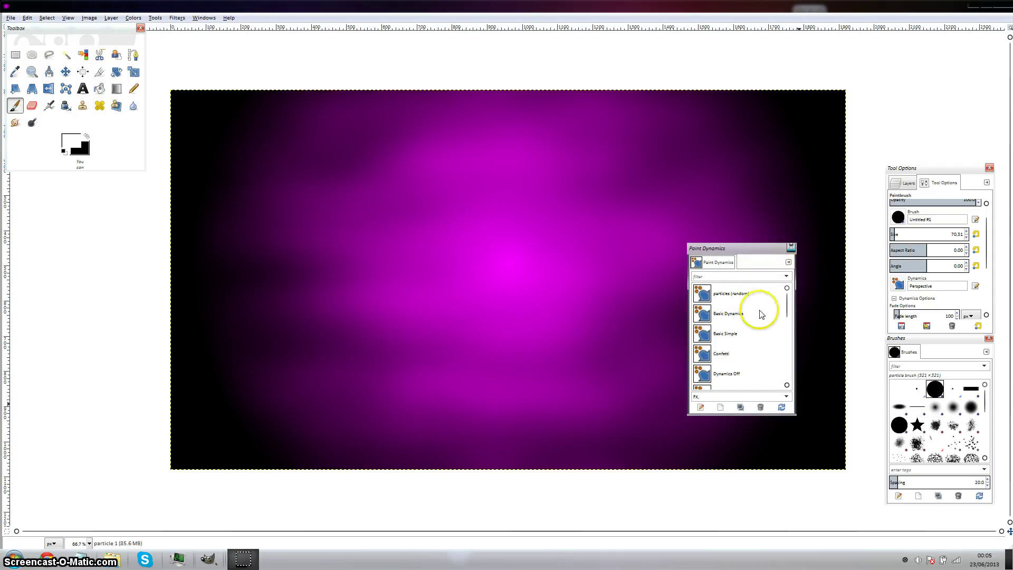
{"action": "scroll", "coordinate": [769, 318], "scroll_direction": "down", "scroll_amount": 6}
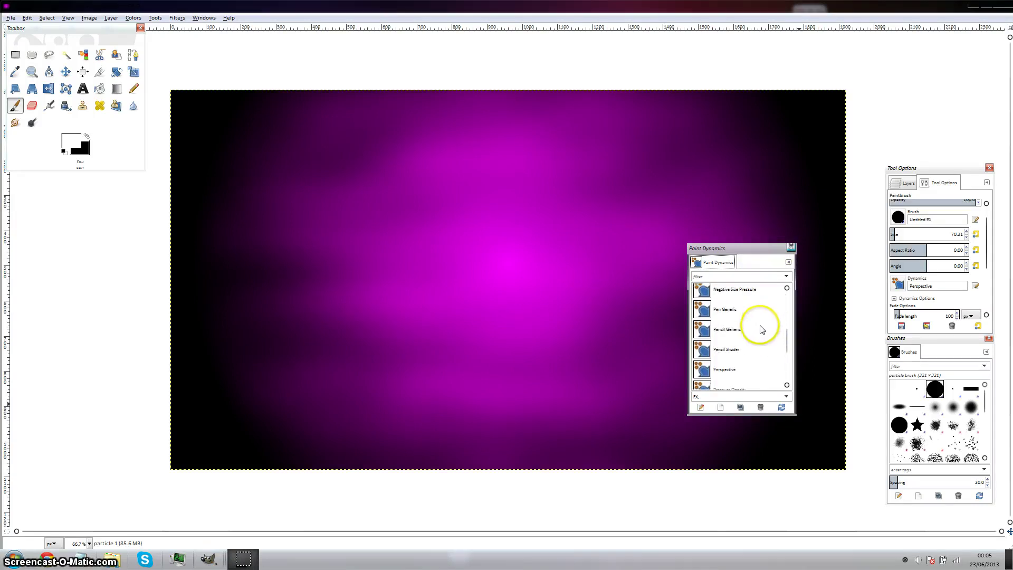
{"action": "scroll", "coordinate": [762, 329], "scroll_direction": "up", "scroll_amount": 3}
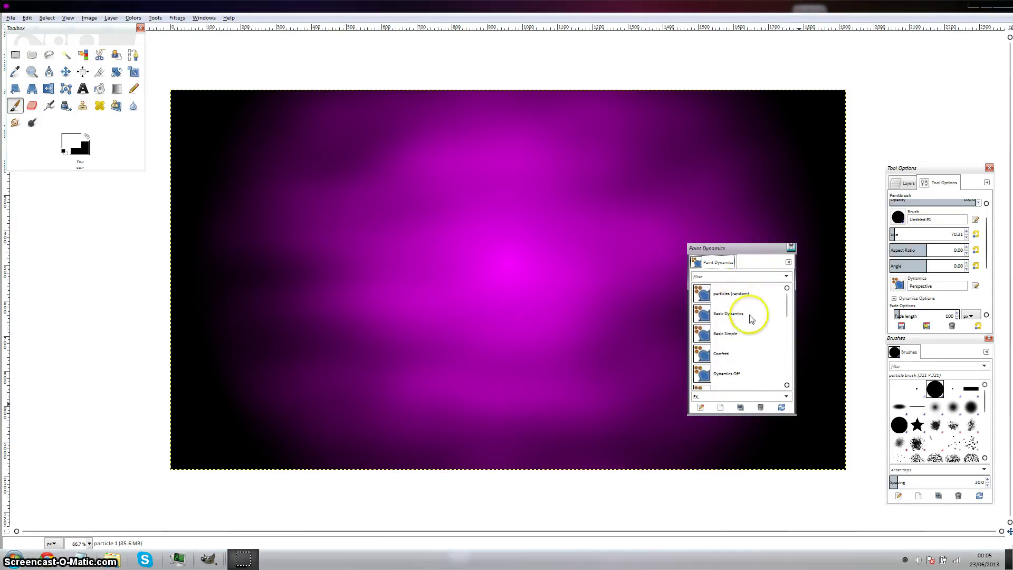
{"action": "scroll", "coordinate": [768, 337], "scroll_direction": "down", "scroll_amount": 5}
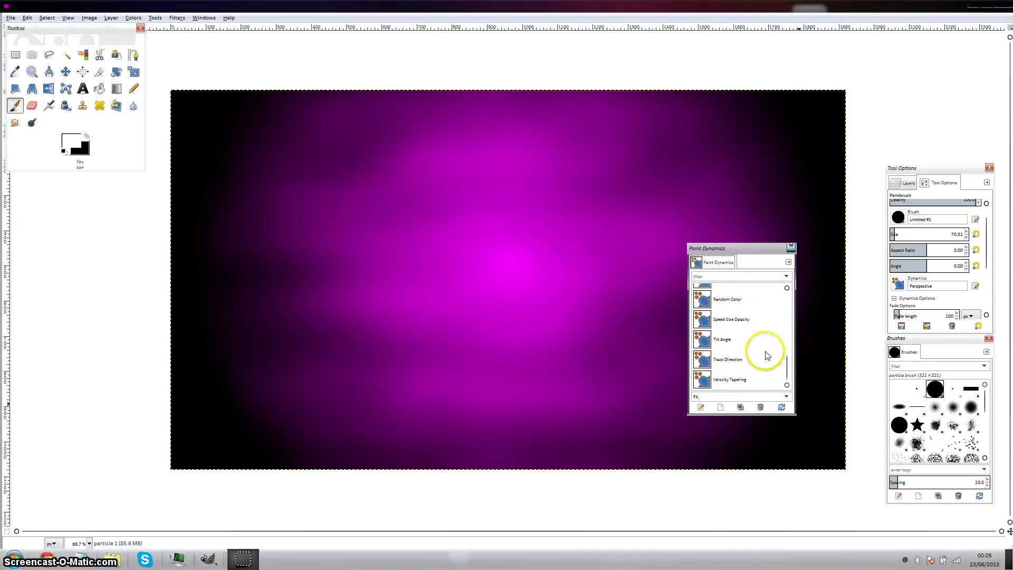
Step: Create a new Untitled dynamics preset mapping Opacity to Pressure and Random, and Size to Random
{"action": "left_click", "coordinate": [721, 407]}
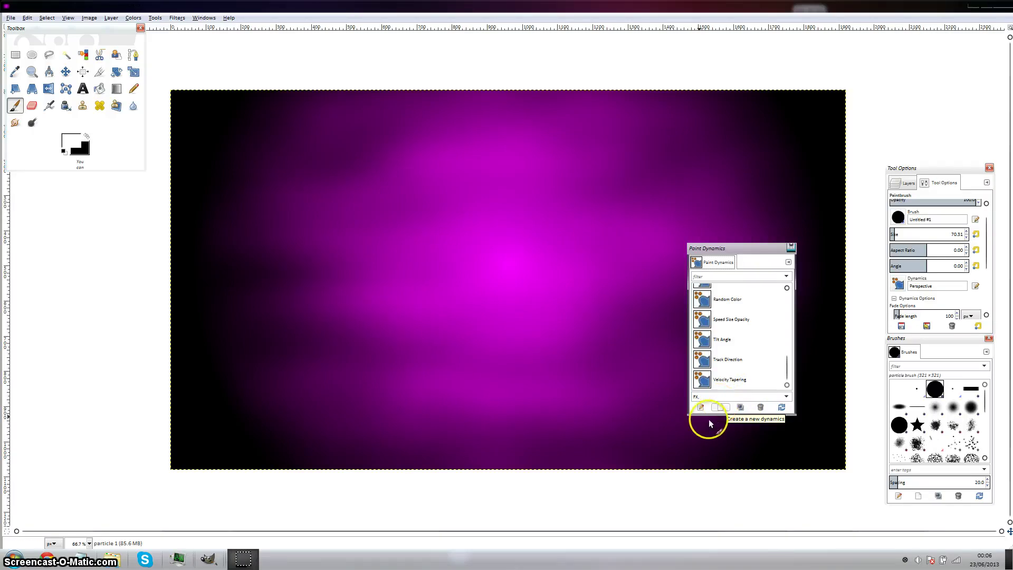
{"action": "mouse_move", "coordinate": [619, 414]}
{"action": "left_mouse_down"}
{"action": "mouse_move", "coordinate": [666, 421]}
{"action": "mouse_move", "coordinate": [584, 394]}
{"action": "left_mouse_up"}
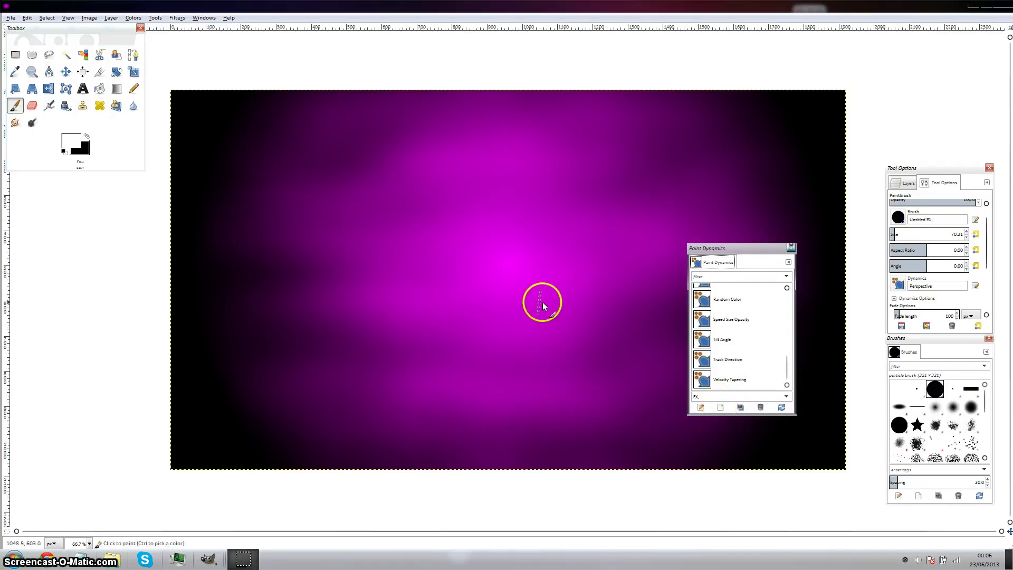
{"action": "left_click", "coordinate": [722, 407]}
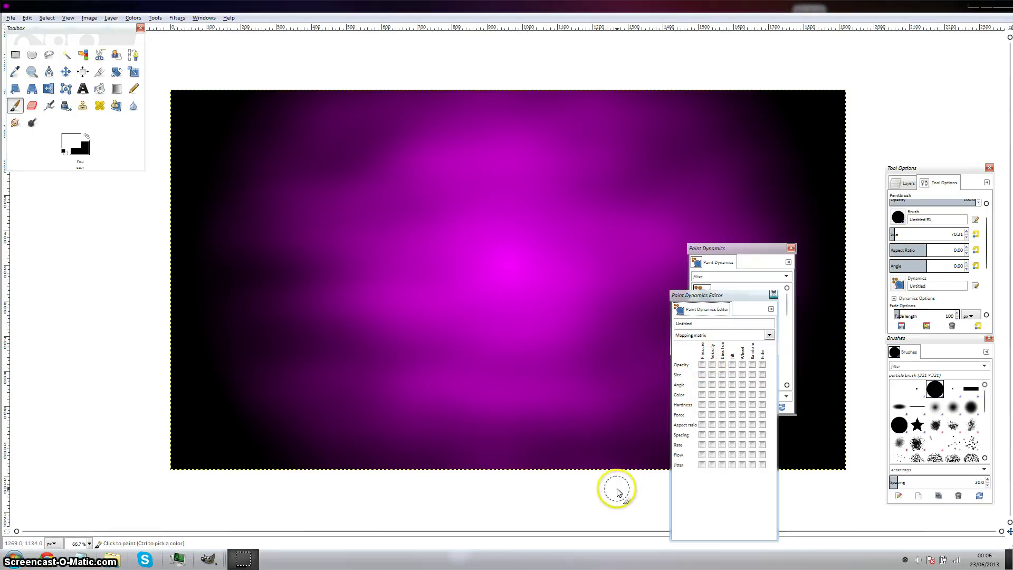
{"action": "left_click", "coordinate": [752, 364]}
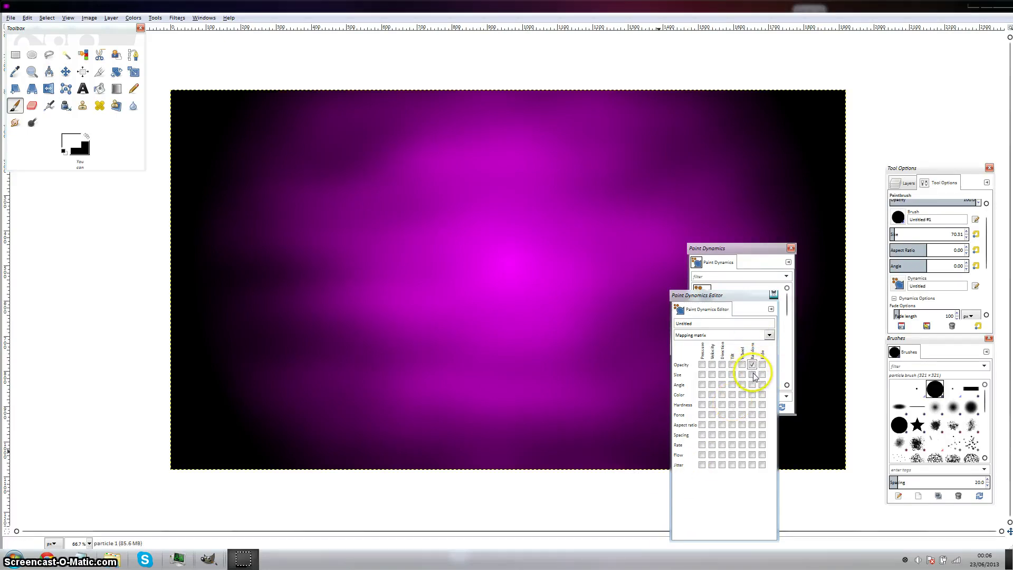
{"action": "left_click", "coordinate": [752, 374]}
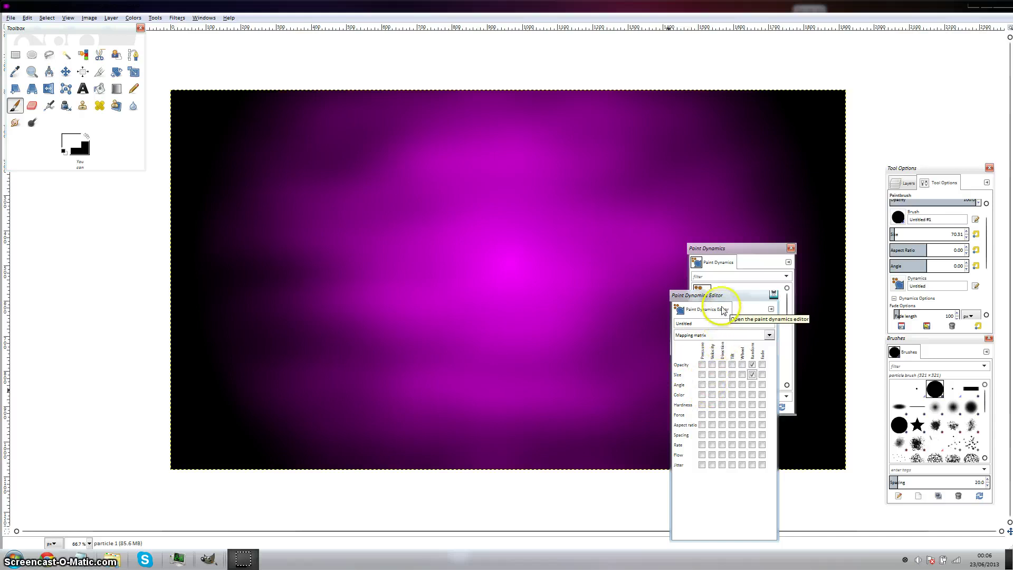
{"action": "left_click", "coordinate": [701, 365]}
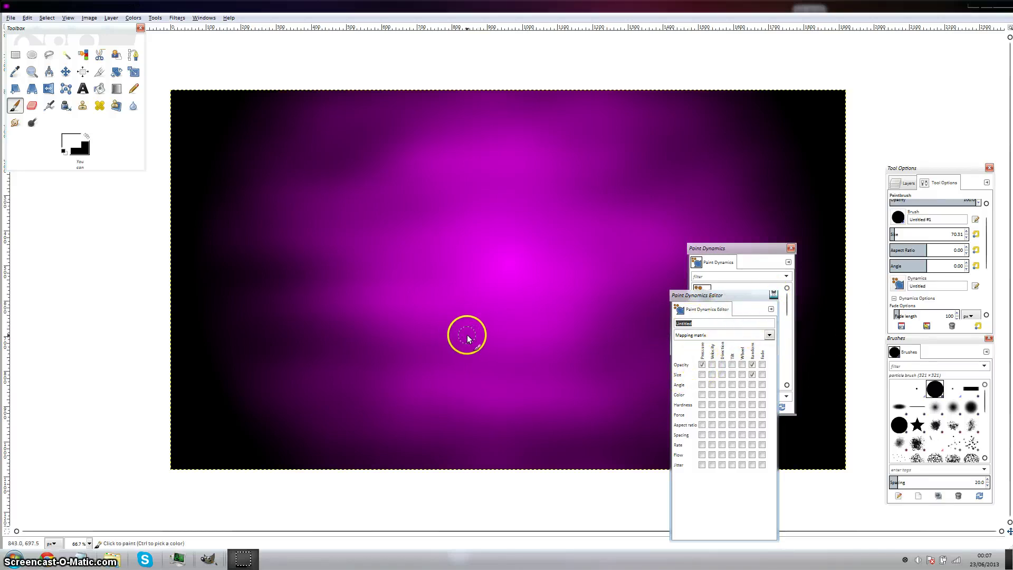
Step: Close the Paint Dynamics Editor and begin renaming the new preset in the list
{"action": "type", "text": "sweus"}
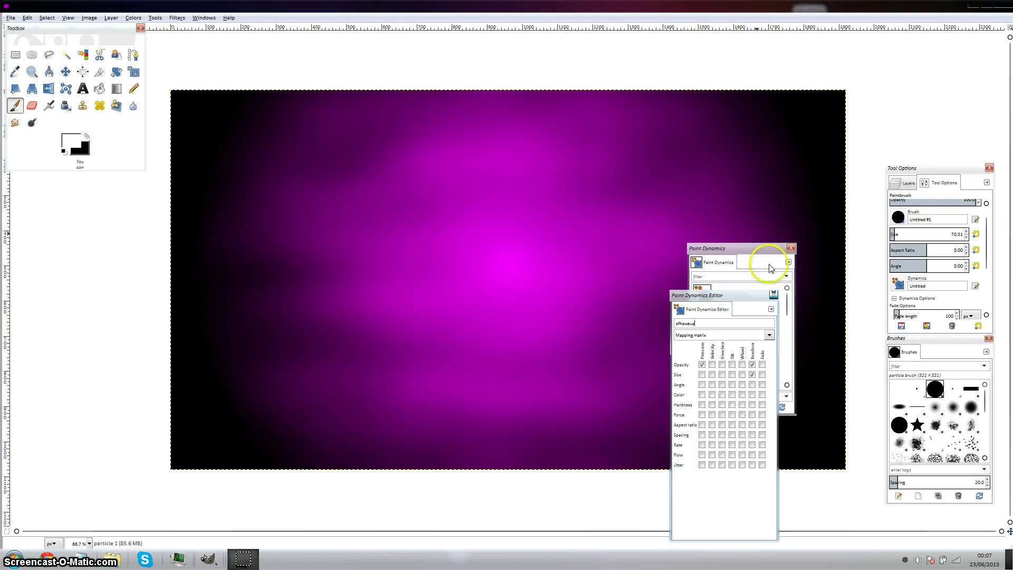
{"action": "left_click", "coordinate": [773, 293]}
{"action": "double_click", "coordinate": [725, 313]}
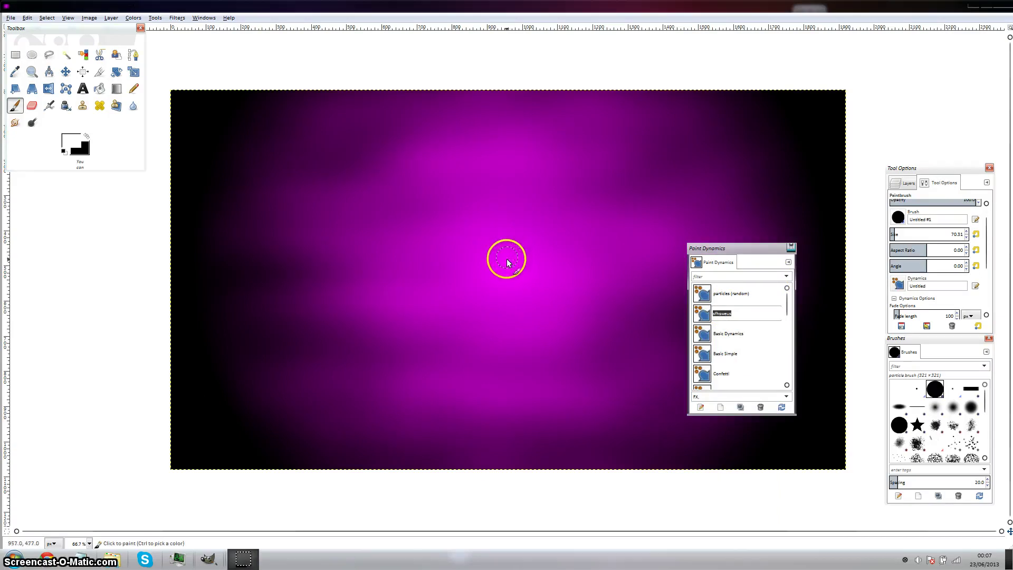
Step: Paint eight test particle dabs across the background, then undo them
{"action": "left_click", "coordinate": [389, 211]}
{"action": "left_click", "coordinate": [533, 336]}
{"action": "left_click", "coordinate": [407, 336]}
{"action": "left_click", "coordinate": [599, 250]}
{"action": "left_click", "coordinate": [438, 367]}
{"action": "left_click", "coordinate": [447, 253]}
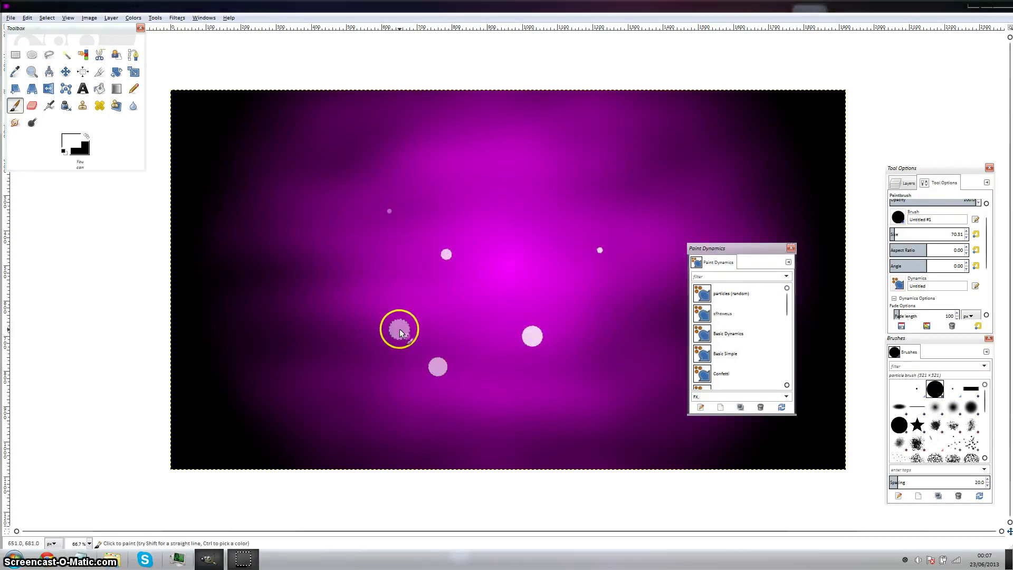
{"action": "left_click", "coordinate": [376, 424]}
{"action": "left_click", "coordinate": [283, 208]}
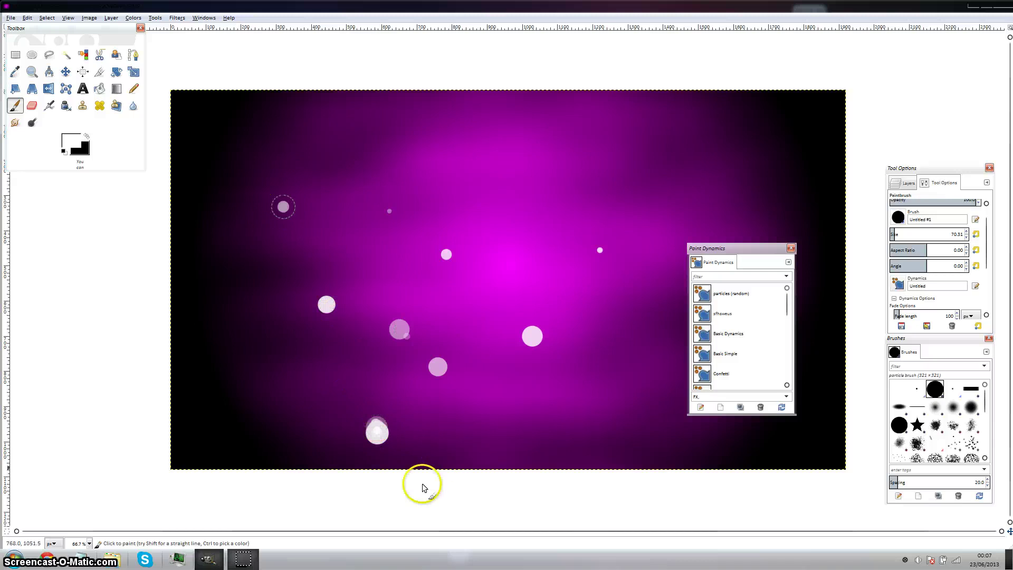
{"action": "key", "text": "ctrl+z"}
{"action": "key", "text": "ctrl+z"}
{"action": "key", "text": "ctrl+z"}
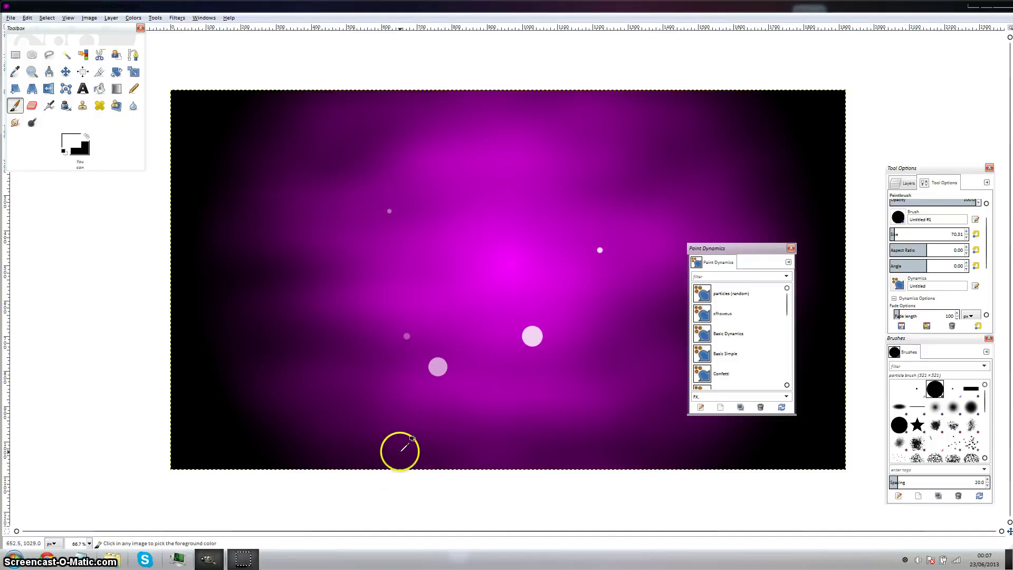
{"action": "key", "text": "ctrl+z"}
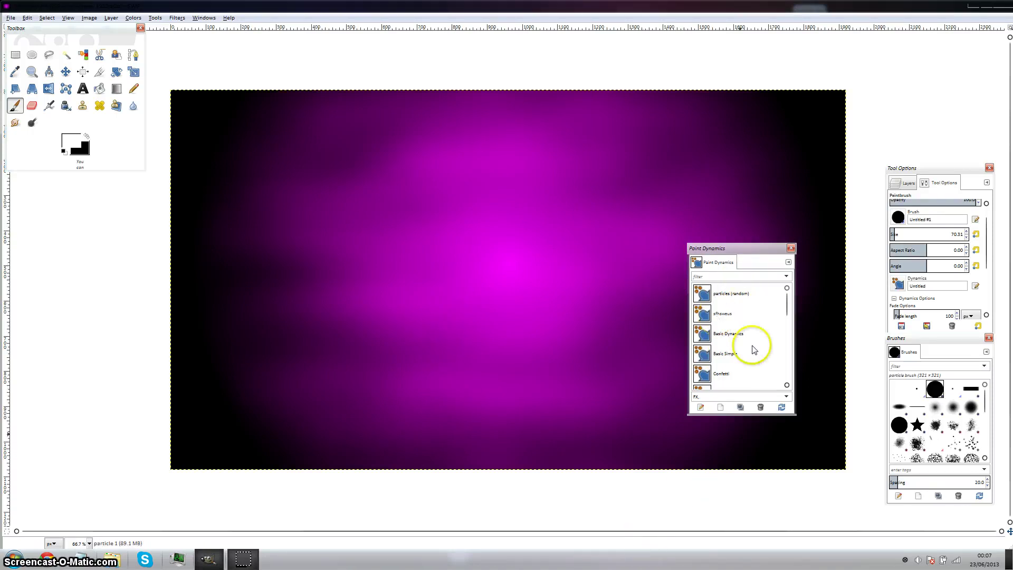
Step: Edit the custom preset's name, then paint eleven soft pink test dots and undo them
{"action": "double_click", "coordinate": [722, 314]}
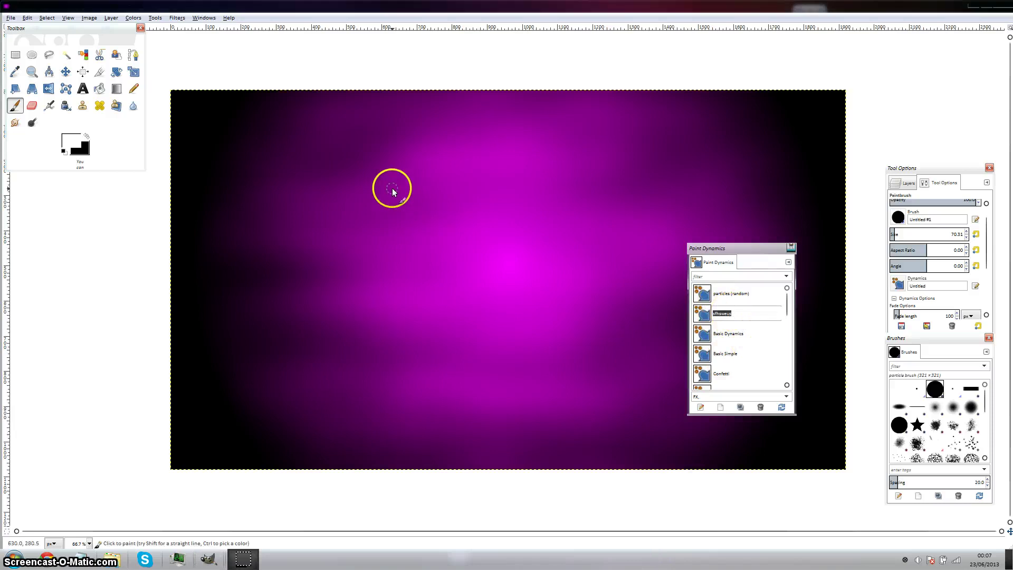
{"action": "left_click", "coordinate": [504, 235]}
{"action": "left_click", "coordinate": [400, 348]}
{"action": "left_click", "coordinate": [377, 236]}
{"action": "left_click", "coordinate": [510, 403]}
{"action": "left_click", "coordinate": [443, 305]}
{"action": "left_click", "coordinate": [325, 374]}
{"action": "left_click", "coordinate": [417, 259]}
{"action": "left_click", "coordinate": [414, 413]}
{"action": "left_click", "coordinate": [321, 321]}
{"action": "left_click", "coordinate": [664, 173]}
{"action": "left_click", "coordinate": [502, 312]}
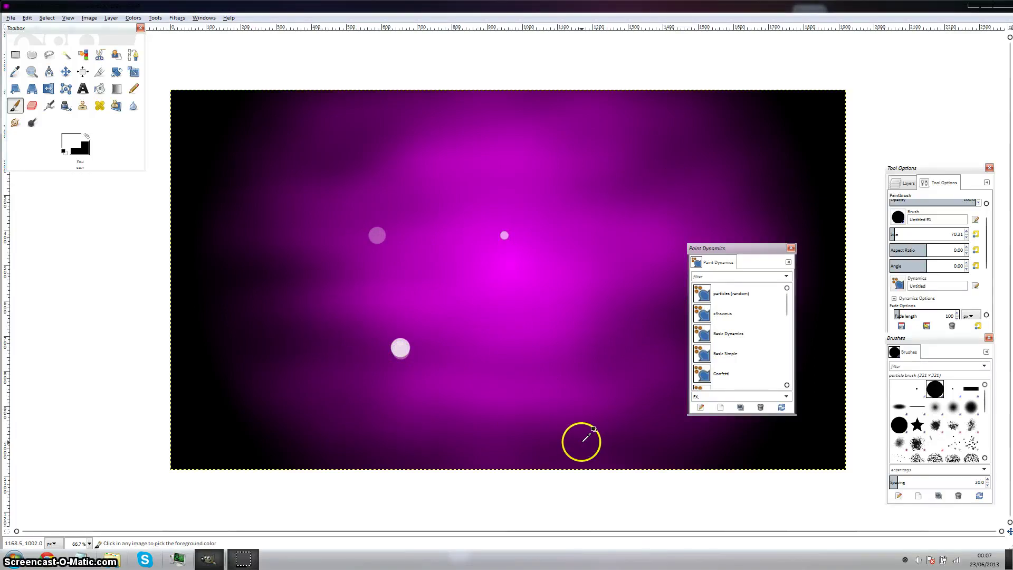
{"action": "key", "text": "ctrl+z"}
{"action": "key", "text": "ctrl+z"}
{"action": "key", "text": "ctrl+z"}
Step: Enable Apply Jitter and compare test particle strokes with jitter on and off
{"action": "scroll", "coordinate": [941, 293], "scroll_direction": "down", "scroll_amount": 2}
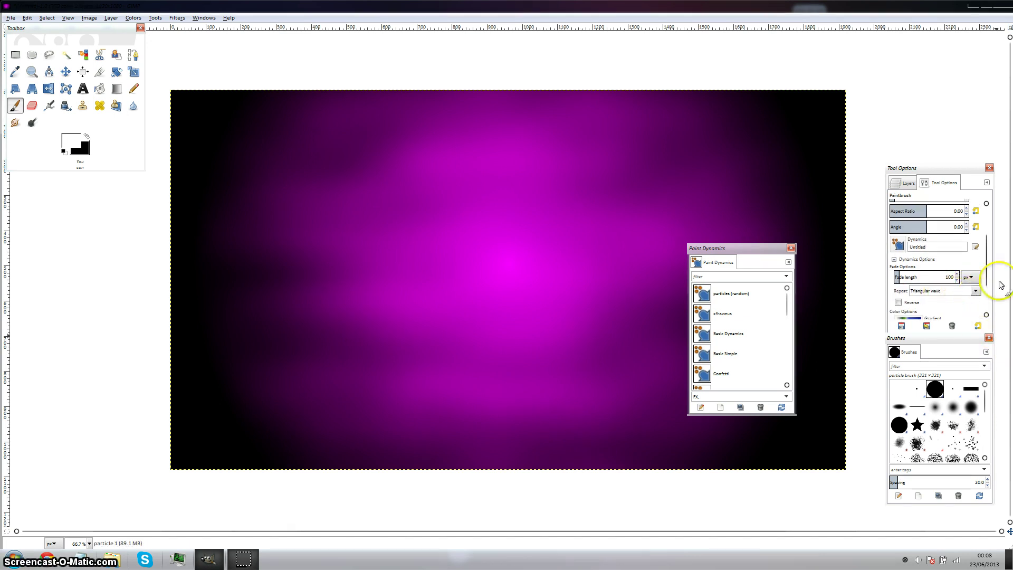
{"action": "mouse_move", "coordinate": [988, 260]}
{"action": "left_mouse_down"}
{"action": "mouse_move", "coordinate": [997, 226]}
{"action": "mouse_move", "coordinate": [998, 284]}
{"action": "left_mouse_up"}
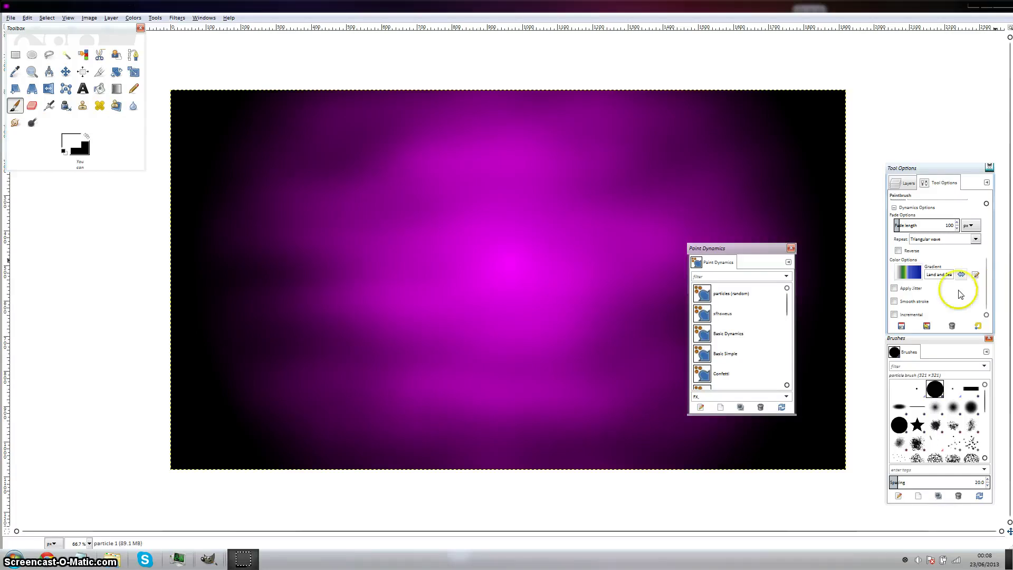
{"action": "left_click", "coordinate": [897, 289]}
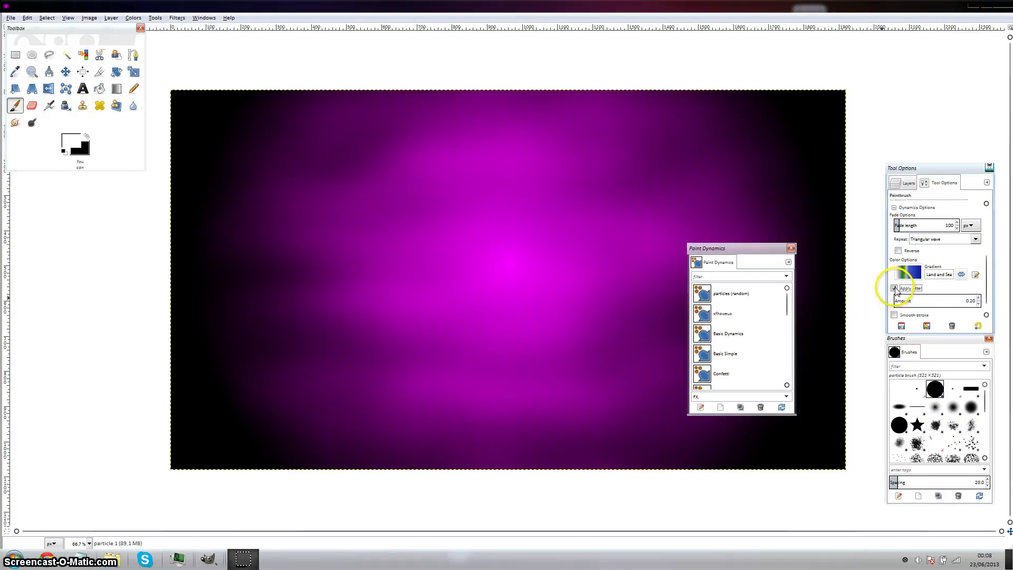
{"action": "left_click_drag", "start_coordinate": [377, 168], "coordinate": [421, 206]}
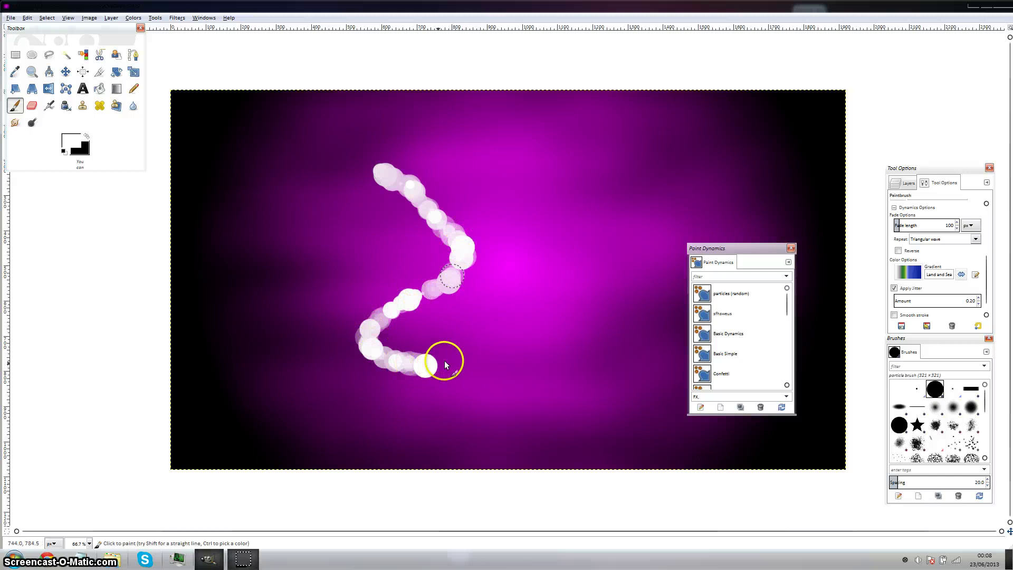
{"action": "key", "text": "ctrl+z"}
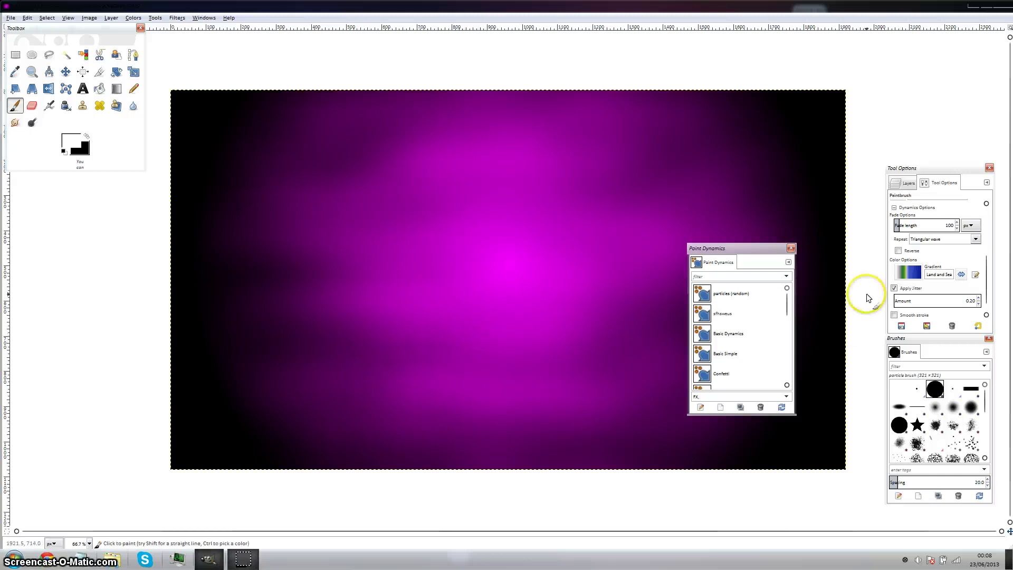
{"action": "left_click", "coordinate": [895, 288]}
{"action": "left_click_drag", "start_coordinate": [615, 185], "coordinate": [397, 280]}
{"action": "key", "text": "ctrl+z"}
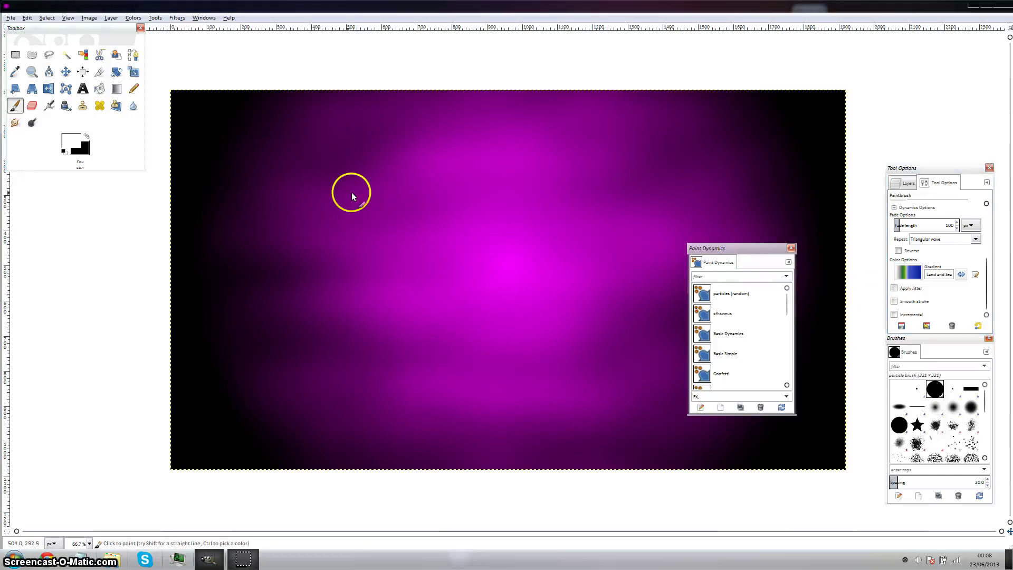
{"action": "left_click_drag", "start_coordinate": [348, 196], "coordinate": [464, 278]}
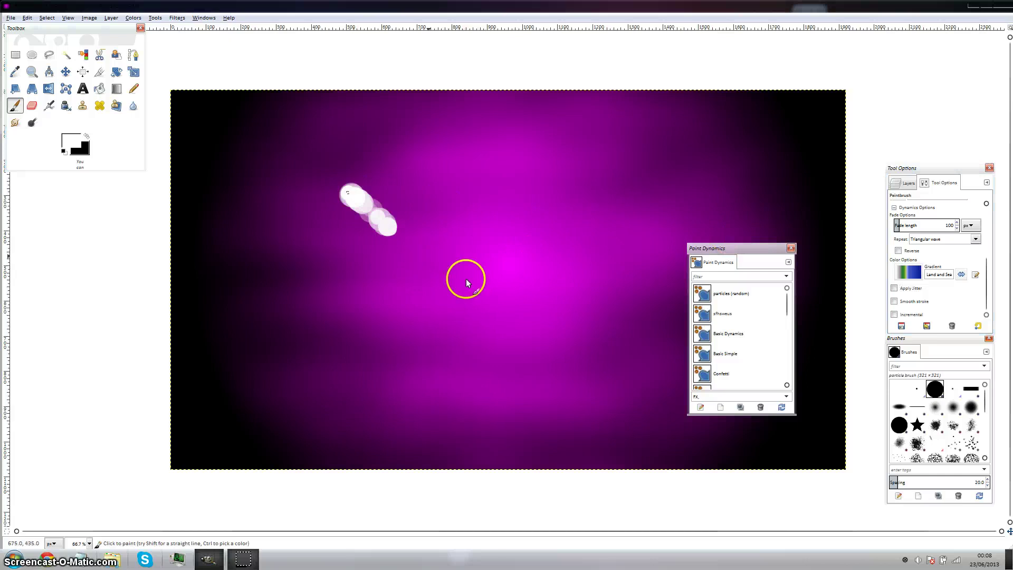
{"action": "left_click", "coordinate": [894, 289]}
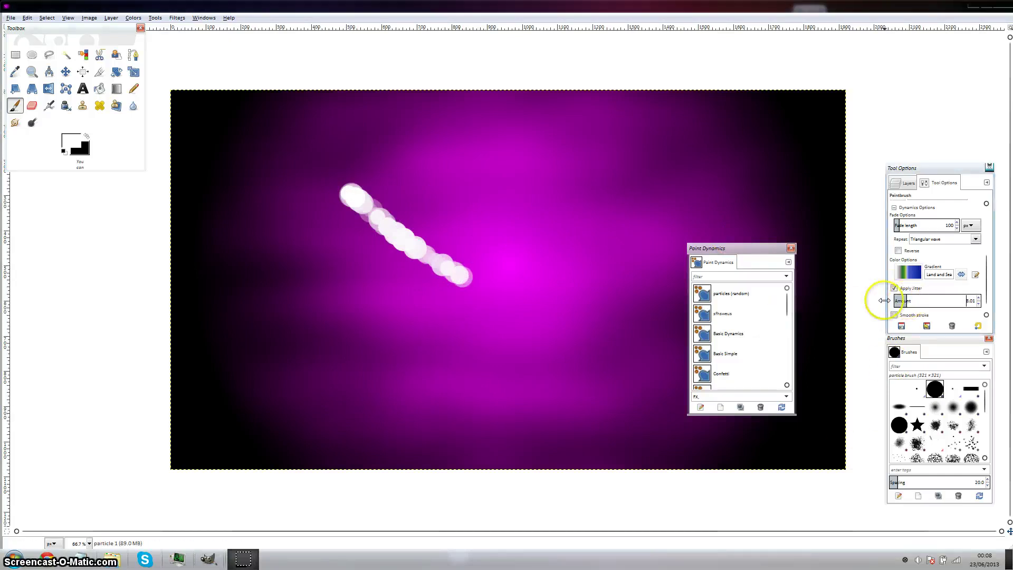
{"action": "left_click_drag", "start_coordinate": [294, 250], "coordinate": [418, 334]}
Step: Try jitter amounts around 12 and 50 with bokeh test strokes, undoing them
{"action": "left_click", "coordinate": [910, 303]}
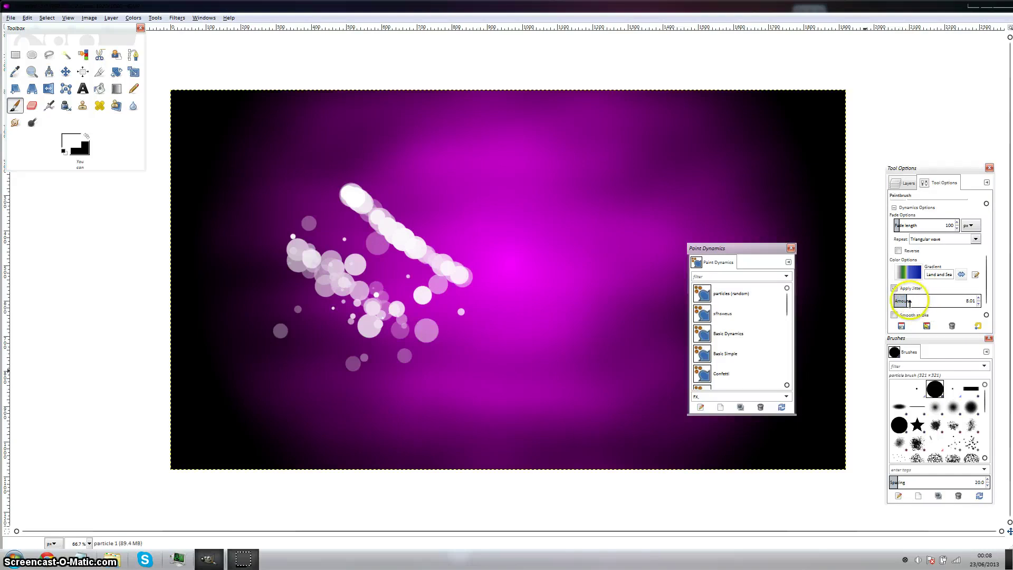
{"action": "left_click_drag", "start_coordinate": [909, 304], "coordinate": [912, 305]}
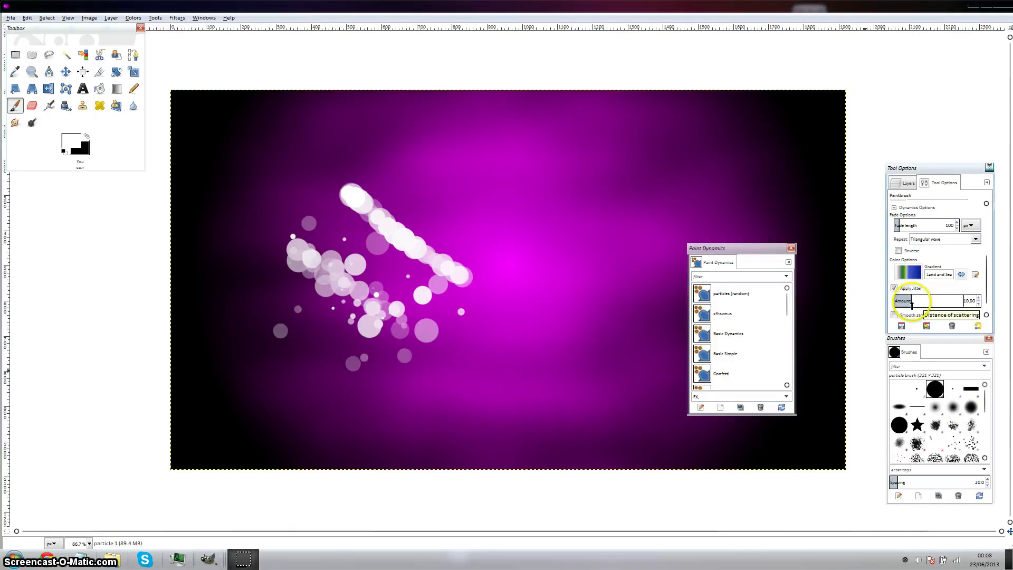
{"action": "left_click_drag", "start_coordinate": [438, 186], "coordinate": [568, 360]}
{"action": "left_click_drag", "start_coordinate": [927, 301], "coordinate": [996, 302]}
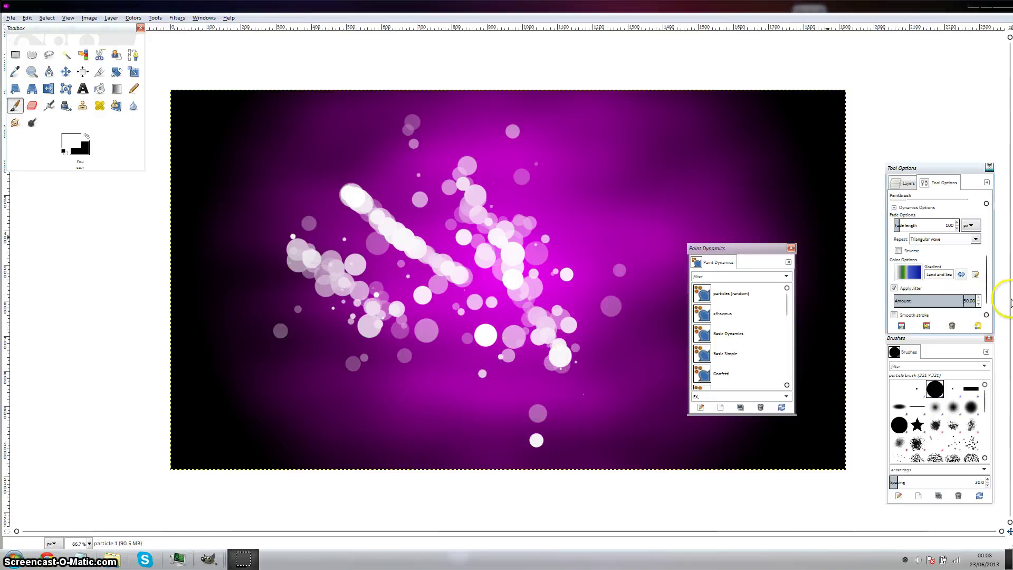
{"action": "key", "text": "ctrl+z"}
{"action": "key", "text": "ctrl+z"}
{"action": "key", "text": "ctrl+z"}
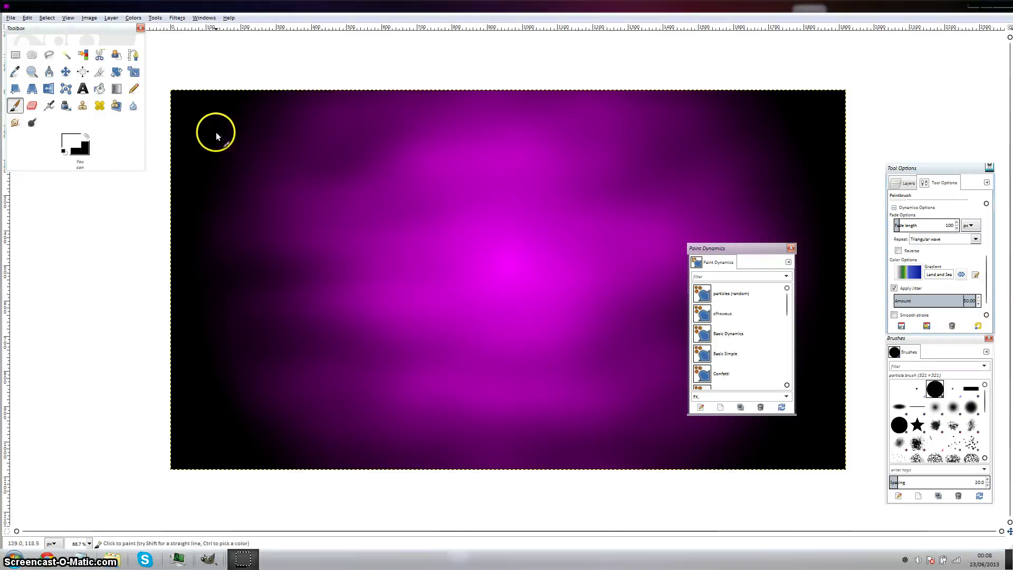
{"action": "mouse_move", "coordinate": [218, 141]}
{"action": "left_mouse_down"}
{"action": "mouse_move", "coordinate": [464, 145]}
{"action": "mouse_move", "coordinate": [255, 367]}
{"action": "mouse_move", "coordinate": [335, 443]}
{"action": "mouse_move", "coordinate": [533, 534]}
{"action": "left_mouse_up"}
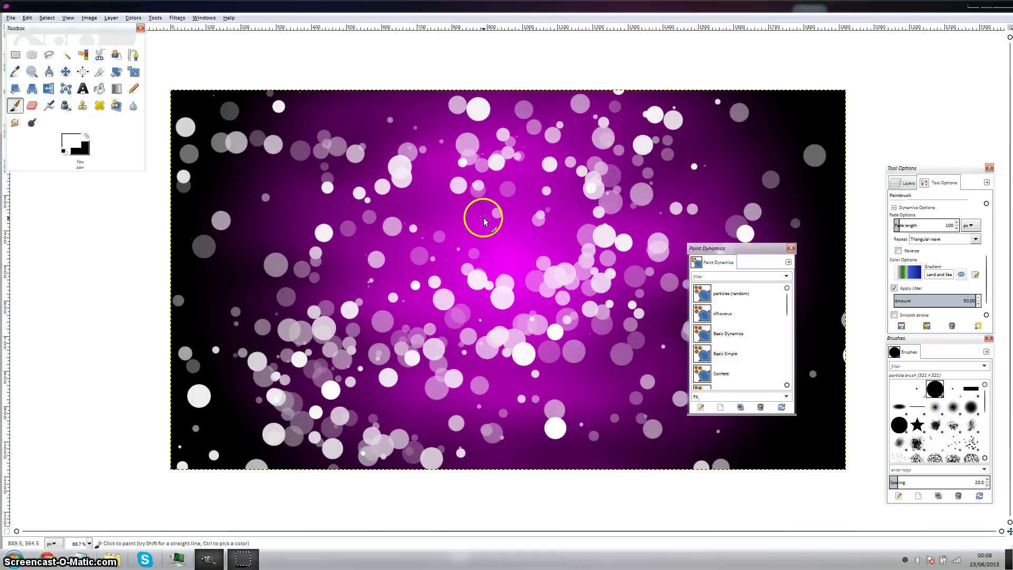
{"action": "key", "text": "ctrl+z"}
Step: Set jitter amount to 8.43, test a bokeh stroke, then undo it and the particle layer
{"action": "left_click_drag", "start_coordinate": [944, 300], "coordinate": [886, 301]}
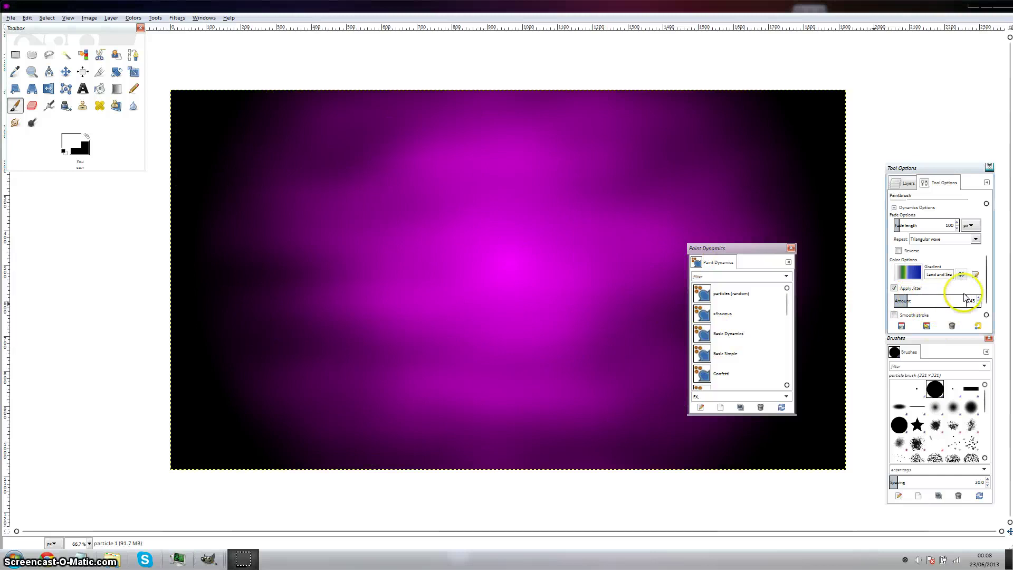
{"action": "left_click_drag", "start_coordinate": [967, 299], "coordinate": [964, 300]}
{"action": "mouse_move", "coordinate": [338, 222]}
{"action": "left_mouse_down"}
{"action": "mouse_move", "coordinate": [358, 231]}
{"action": "mouse_move", "coordinate": [434, 361]}
{"action": "mouse_move", "coordinate": [312, 335]}
{"action": "mouse_move", "coordinate": [583, 215]}
{"action": "mouse_move", "coordinate": [599, 310]}
{"action": "mouse_move", "coordinate": [537, 397]}
{"action": "left_mouse_up"}
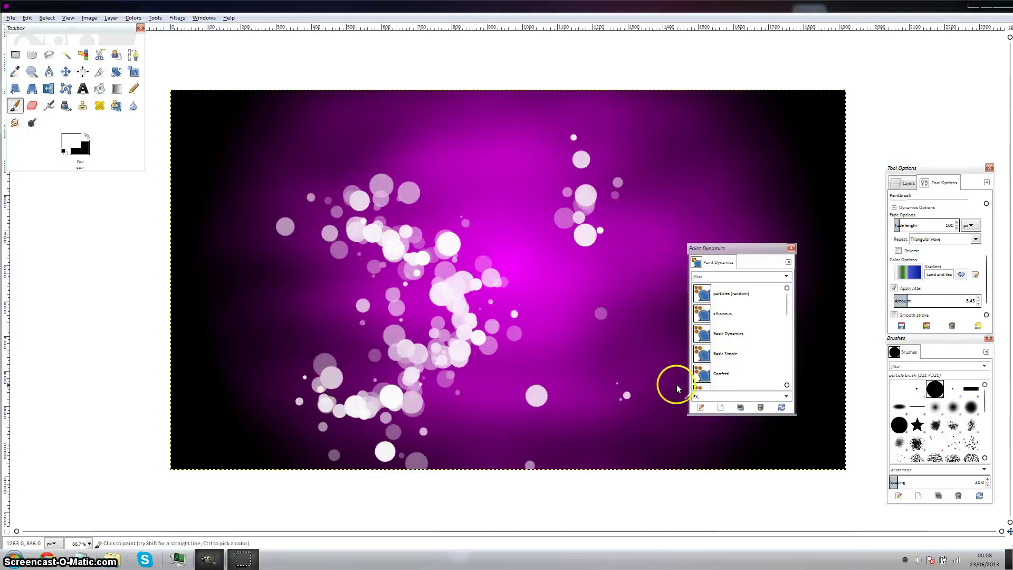
{"action": "key", "text": "ctrl"}
{"action": "key", "text": "ctrl+z"}
{"action": "key", "text": "ctrl+z"}
{"action": "key", "text": "ctrl+z"}
{"action": "key", "text": "ctrl+z"}
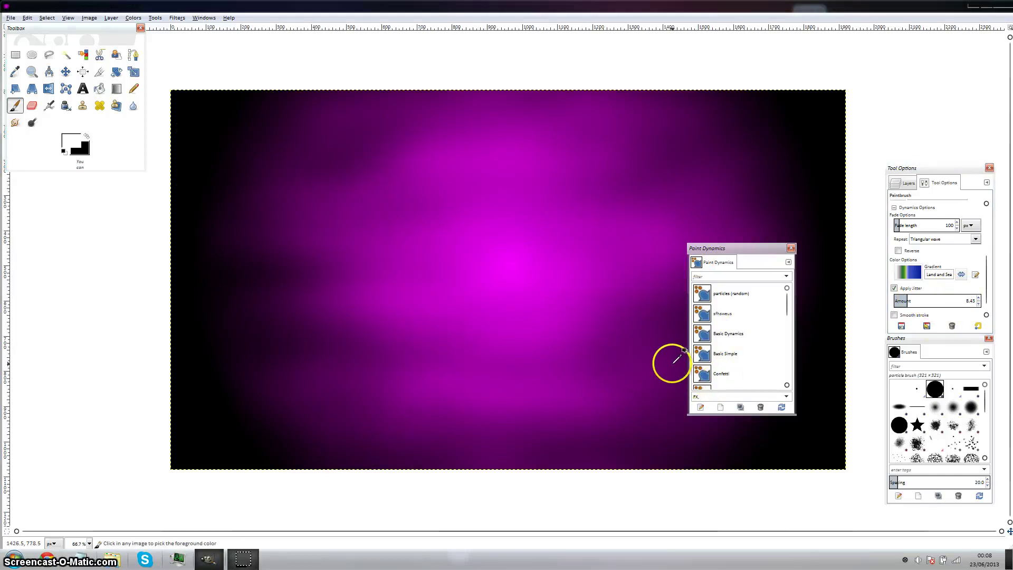
{"action": "key", "text": "ctrl+z"}
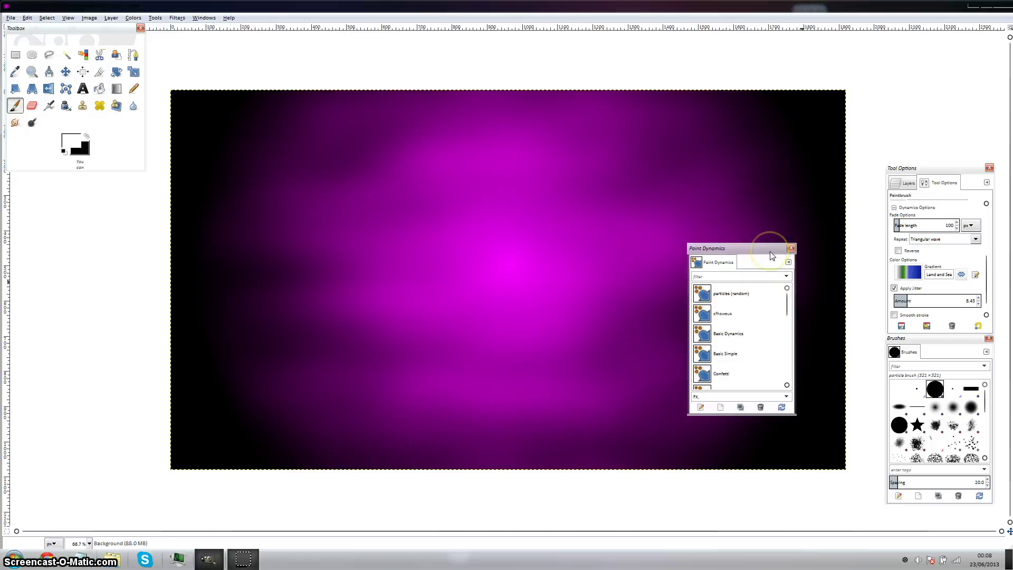
Step: Delete the custom dynamics preset from disk and close the Paint Dynamics window
{"action": "left_click", "coordinate": [655, 187]}
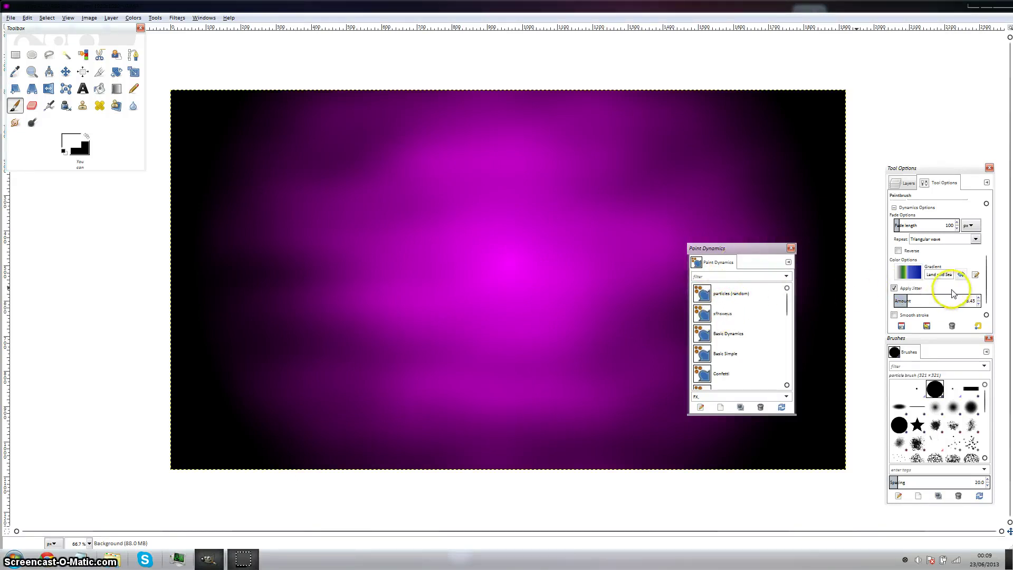
{"action": "right_click", "coordinate": [738, 314]}
{"action": "left_click", "coordinate": [765, 379]}
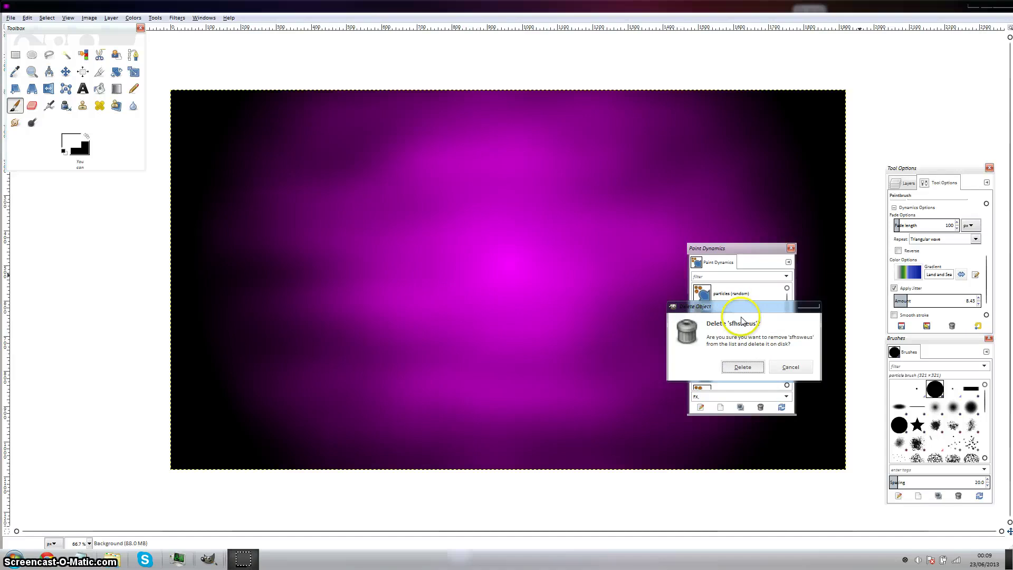
{"action": "key", "text": "Return"}
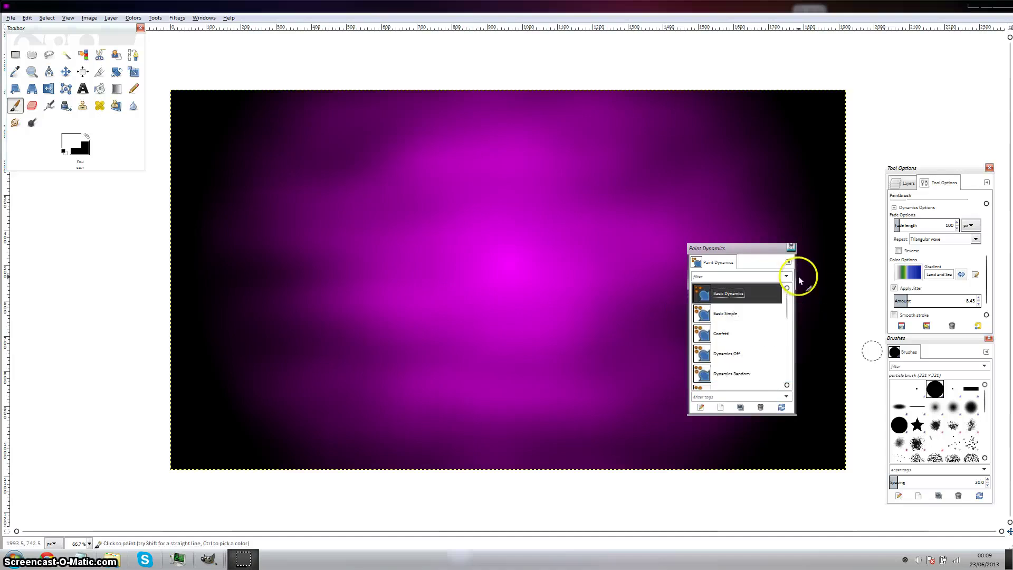
{"action": "left_click", "coordinate": [791, 247]}
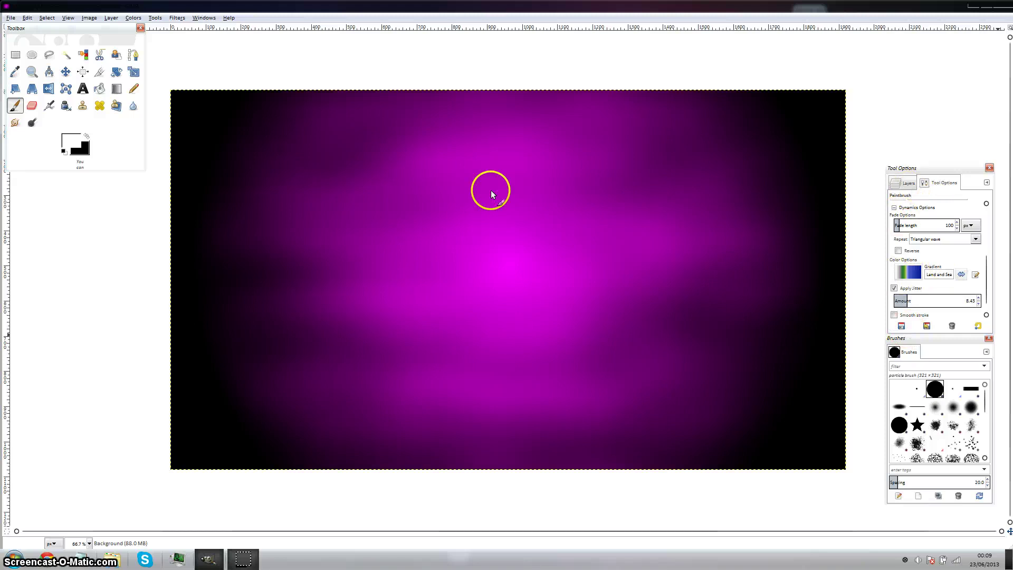
Step: Set brush dynamics to Track Direction and open the Paint Dynamics list as a shortened mid-canvas window
{"action": "scroll", "coordinate": [932, 291], "scroll_direction": "up", "scroll_amount": 2}
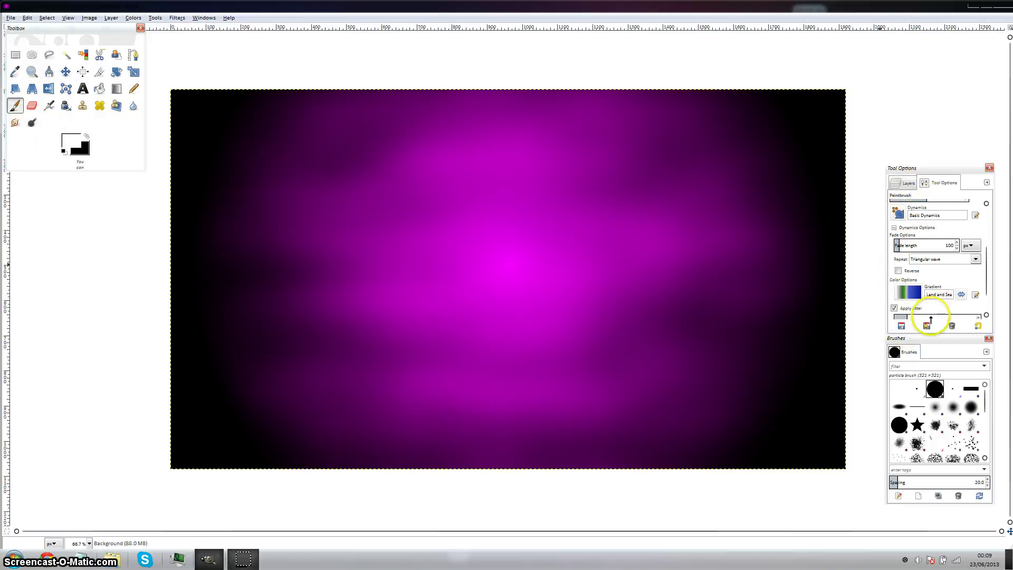
{"action": "left_click", "coordinate": [897, 212]}
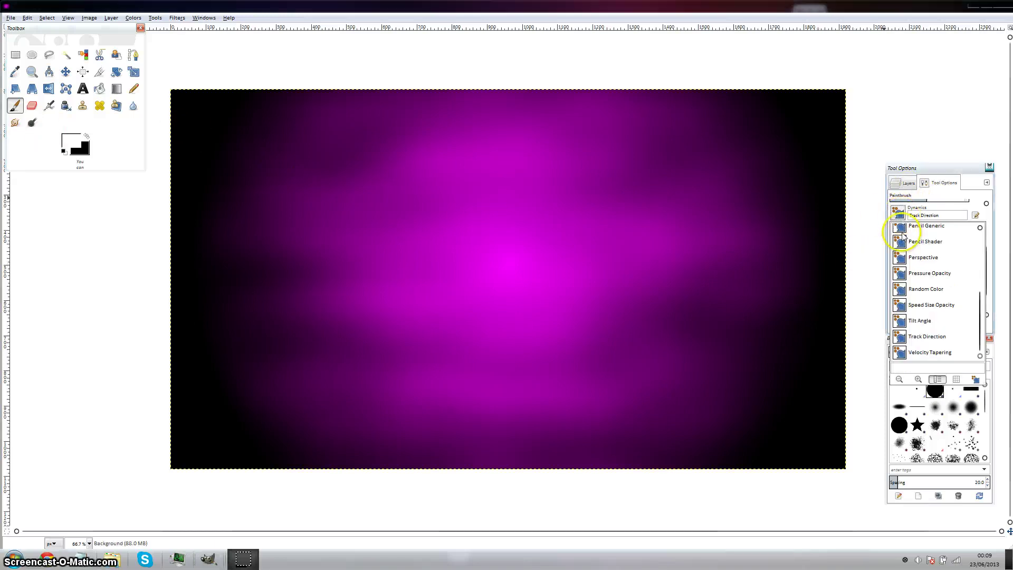
{"action": "left_click", "coordinate": [976, 379]}
{"action": "left_click_drag", "start_coordinate": [975, 299], "coordinate": [778, 230]}
{"action": "mouse_move", "coordinate": [965, 226]}
{"action": "left_mouse_down"}
{"action": "mouse_move", "coordinate": [976, 328]}
{"action": "mouse_move", "coordinate": [632, 233]}
{"action": "left_mouse_up"}
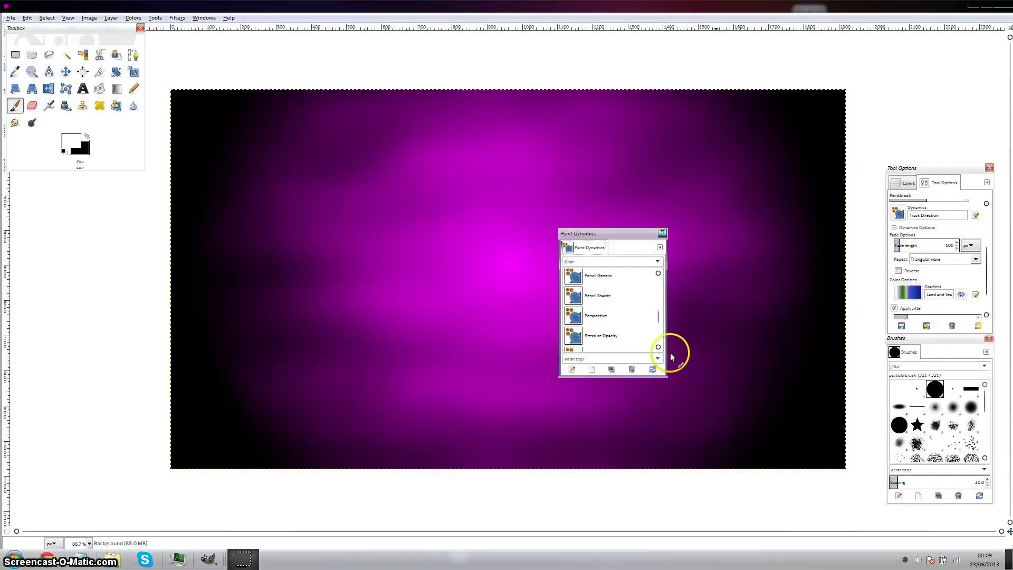
Step: Create a new Untitled preset with Opacity mapped to Random, keeping the full Mapping matrix view
{"action": "left_click", "coordinate": [589, 370]}
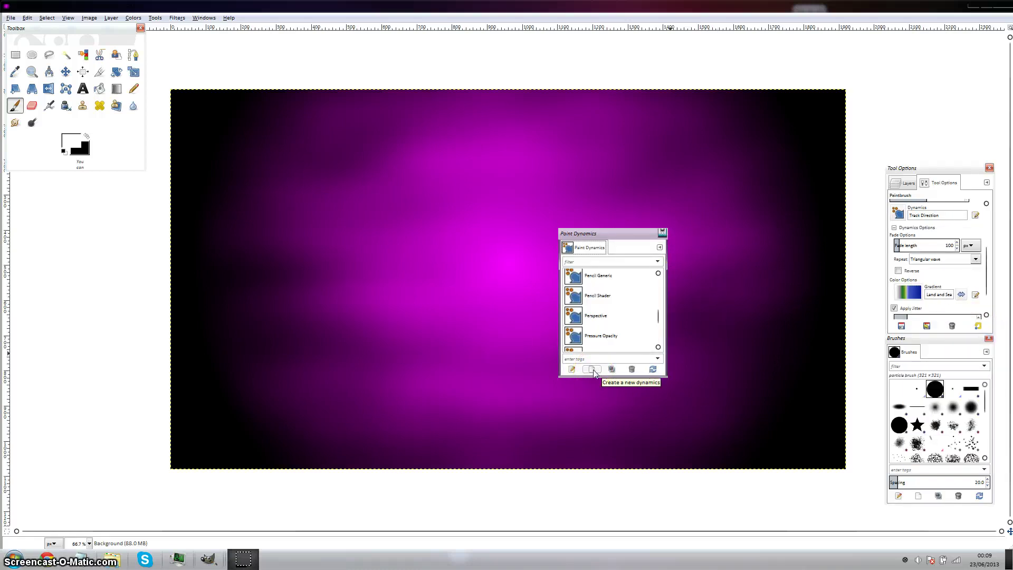
{"action": "left_click", "coordinate": [592, 370]}
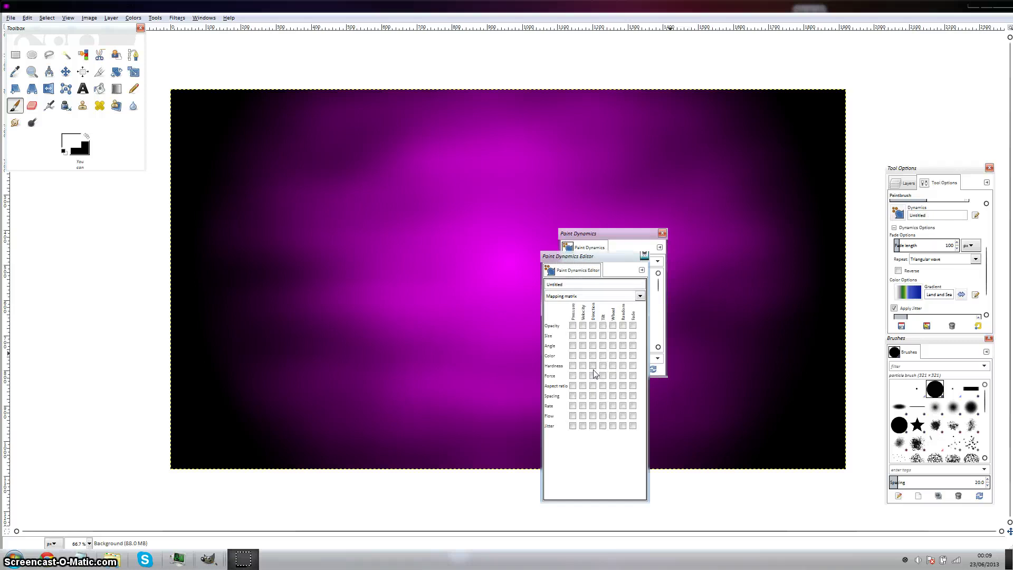
{"action": "left_click", "coordinate": [622, 326]}
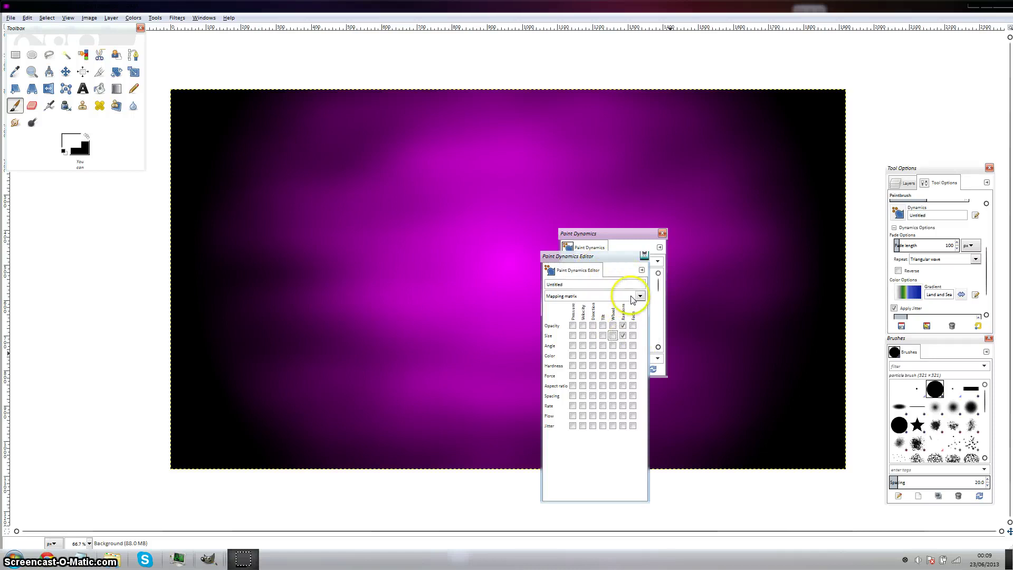
{"action": "left_click", "coordinate": [639, 296]}
{"action": "left_click", "coordinate": [626, 311]}
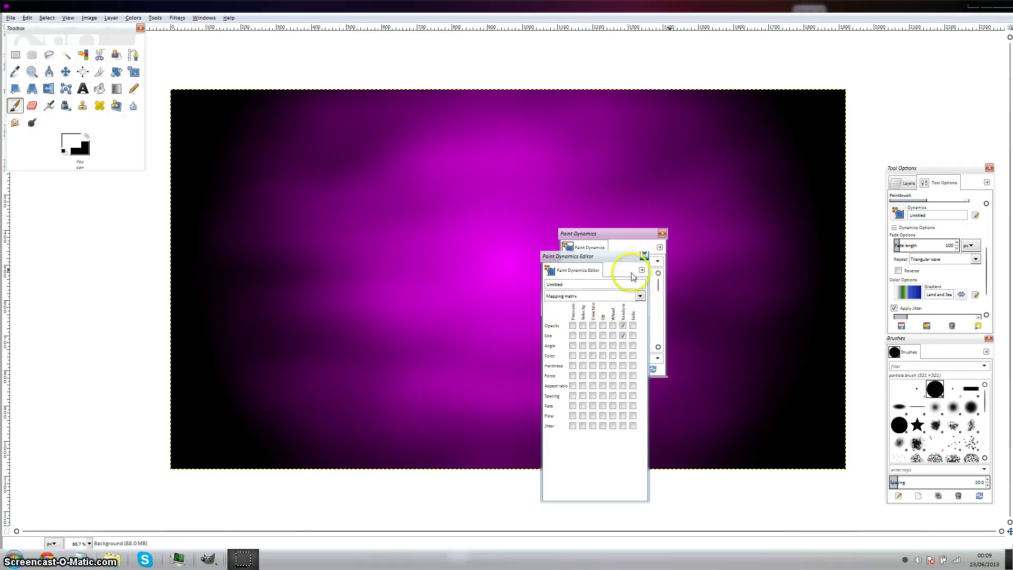
{"action": "left_click", "coordinate": [617, 297]}
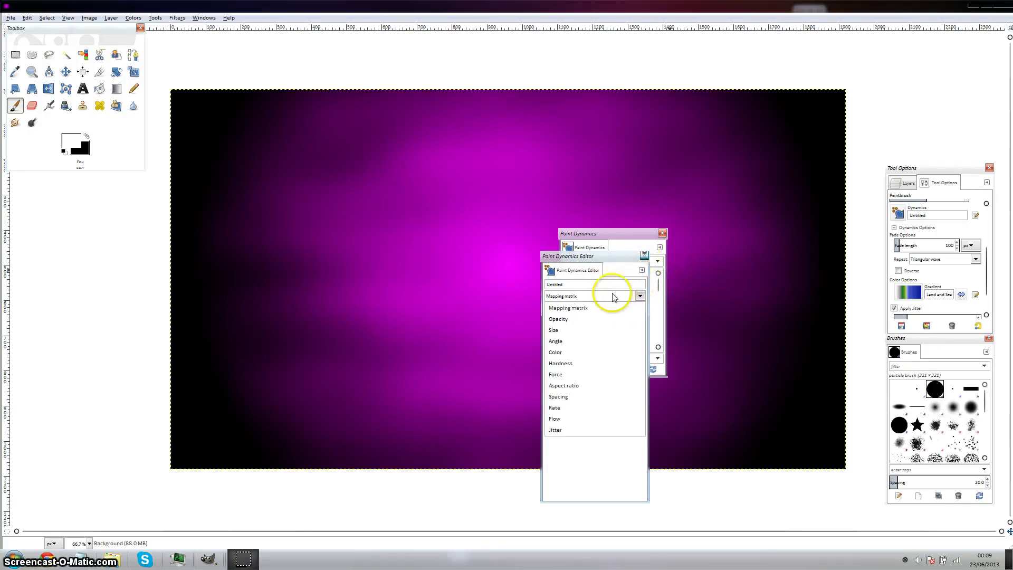
{"action": "left_click", "coordinate": [604, 309]}
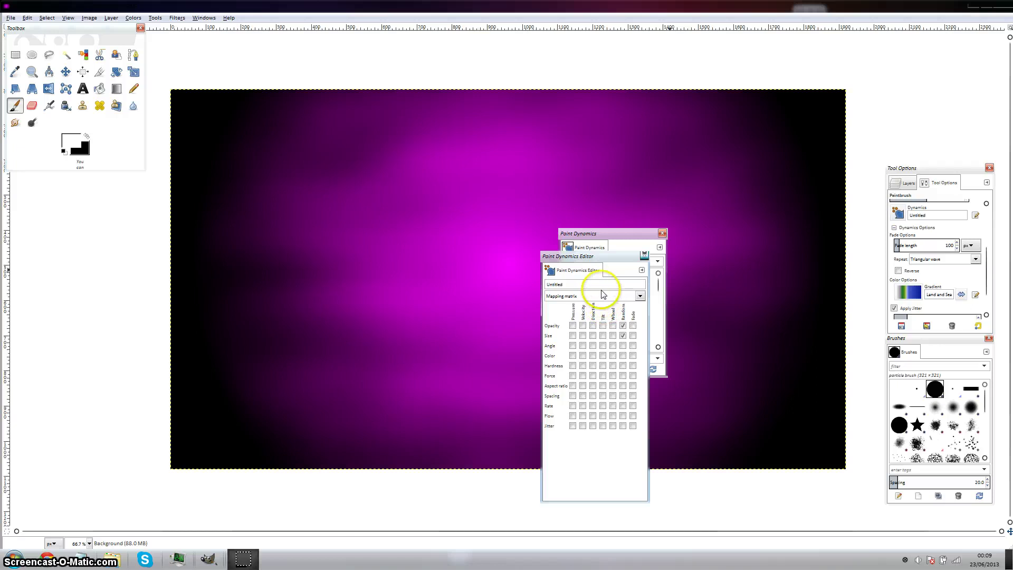
{"action": "double_click", "coordinate": [590, 284]}
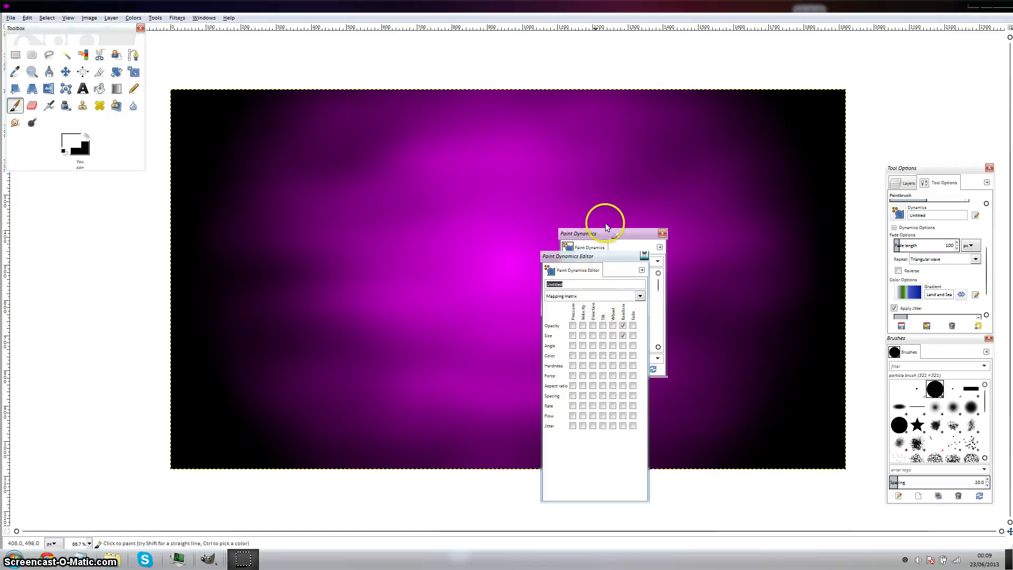
{"action": "left_click", "coordinate": [644, 256]}
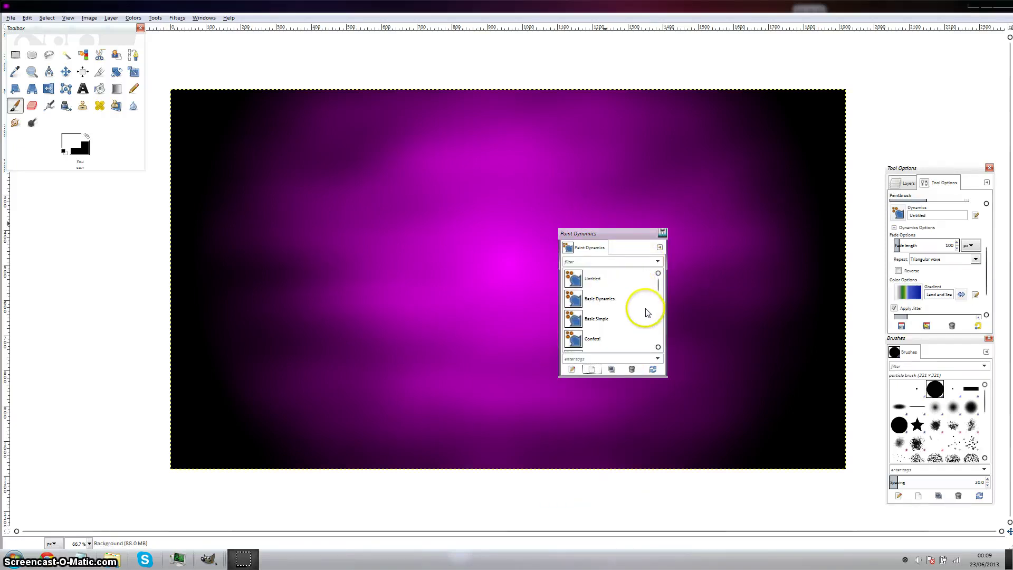
Step: Test bokeh strokes with Basic Dynamics, Basic Simple and Confetti presets, undoing each
{"action": "mouse_move", "coordinate": [372, 241]}
{"action": "left_mouse_down"}
{"action": "mouse_move", "coordinate": [391, 257]}
{"action": "mouse_move", "coordinate": [398, 332]}
{"action": "mouse_move", "coordinate": [374, 379]}
{"action": "mouse_move", "coordinate": [500, 418]}
{"action": "mouse_move", "coordinate": [528, 463]}
{"action": "left_mouse_up"}
{"action": "key", "text": "ctrl+z"}
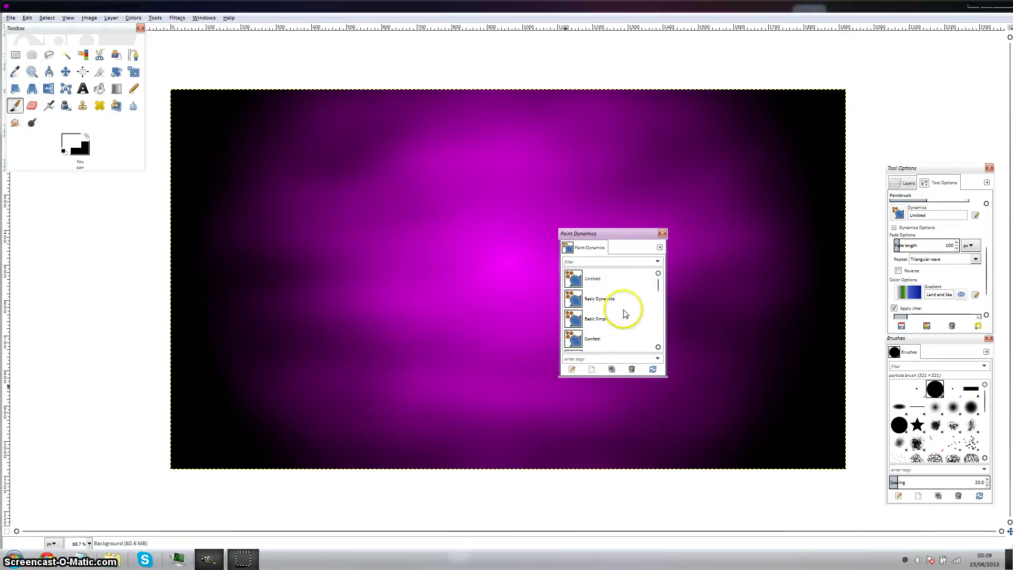
{"action": "left_click", "coordinate": [612, 300]}
{"action": "mouse_move", "coordinate": [519, 301]}
{"action": "left_mouse_down"}
{"action": "mouse_move", "coordinate": [463, 366]}
{"action": "mouse_move", "coordinate": [497, 395]}
{"action": "mouse_move", "coordinate": [558, 413]}
{"action": "left_mouse_up"}
{"action": "key", "text": "ctrl+z"}
{"action": "left_click", "coordinate": [596, 318]}
{"action": "mouse_move", "coordinate": [419, 267]}
{"action": "left_mouse_down"}
{"action": "mouse_move", "coordinate": [423, 325]}
{"action": "mouse_move", "coordinate": [475, 390]}
{"action": "left_mouse_up"}
{"action": "key", "text": "ctrl+z"}
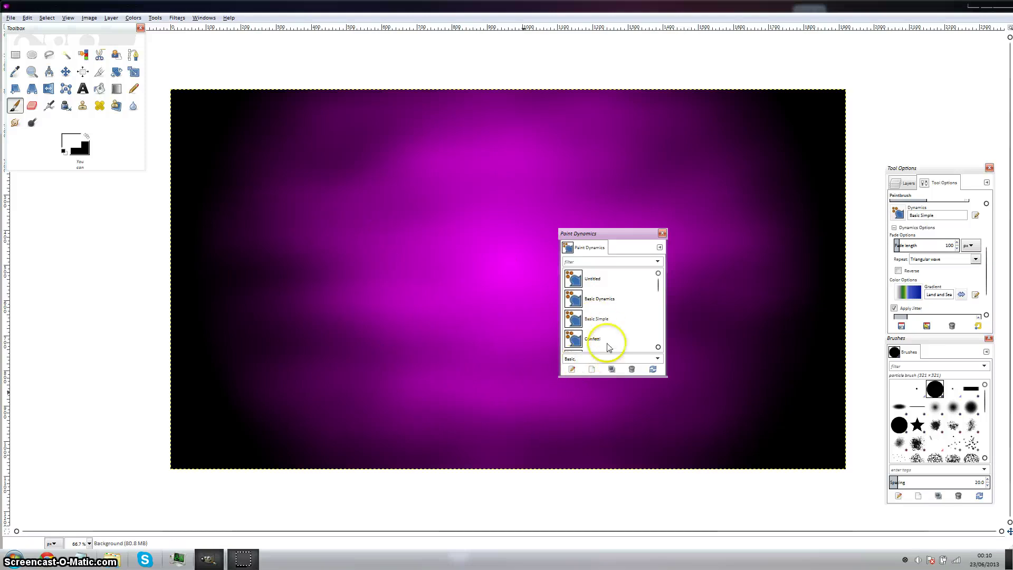
{"action": "left_click", "coordinate": [604, 339]}
{"action": "mouse_move", "coordinate": [344, 205]}
{"action": "left_mouse_down"}
{"action": "mouse_move", "coordinate": [481, 402]}
{"action": "mouse_move", "coordinate": [517, 389]}
{"action": "left_mouse_up"}
{"action": "key", "text": "ctrl+z"}
Step: Switch to Dynamics Random, pick purple from the canvas, scatter bokeh strokes, then undo them
{"action": "scroll", "coordinate": [628, 291], "scroll_direction": "down", "scroll_amount": 2}
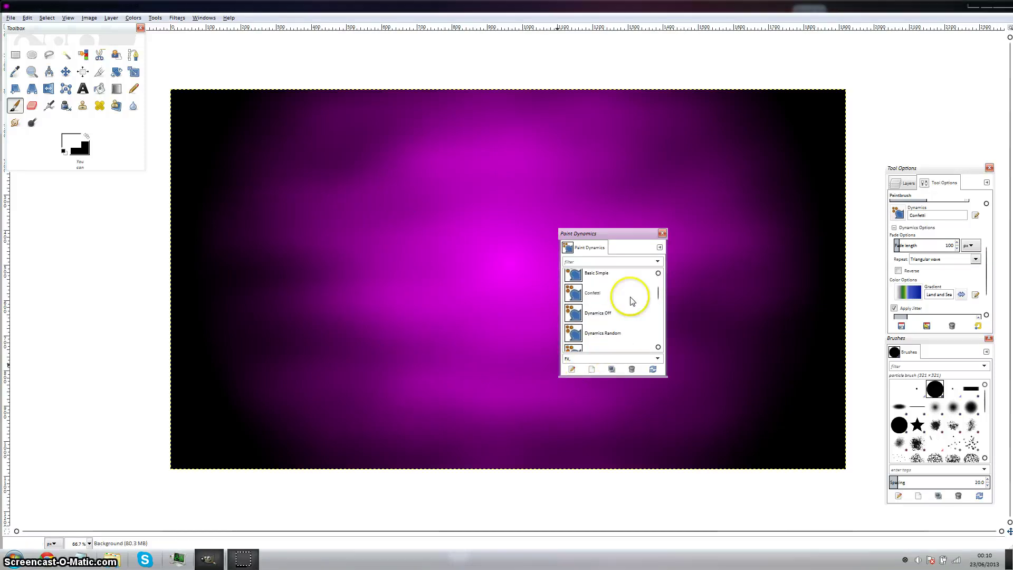
{"action": "left_click", "coordinate": [612, 333]}
{"action": "left_click", "coordinate": [398, 229], "text": "ctrl"}
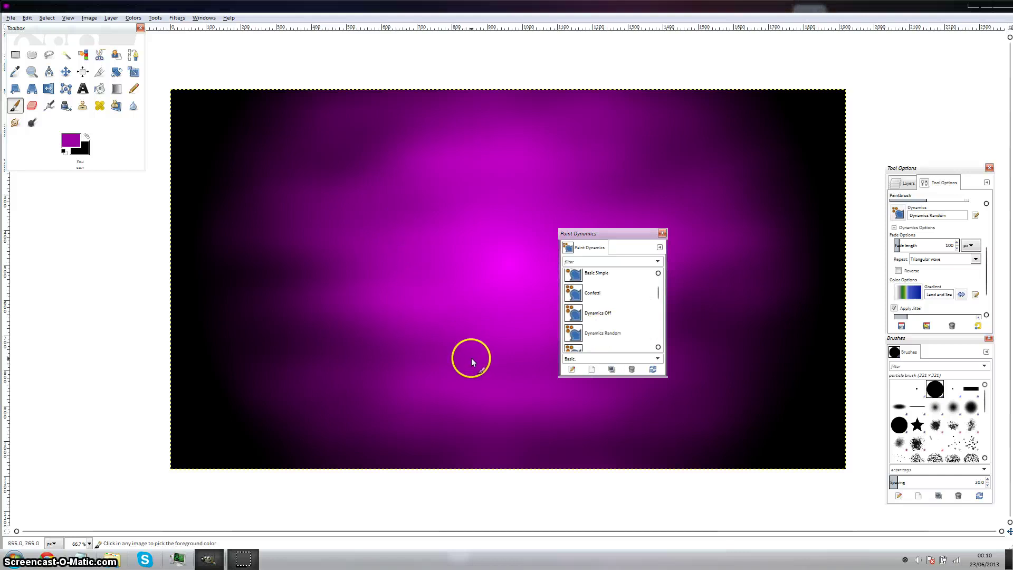
{"action": "left_click_drag", "start_coordinate": [372, 184], "coordinate": [356, 315]}
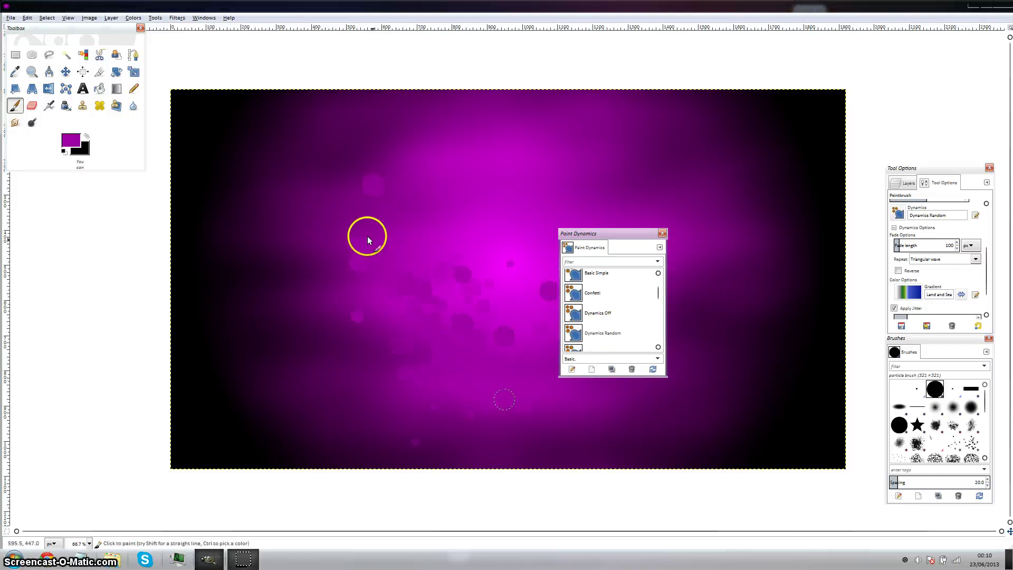
{"action": "mouse_move", "coordinate": [358, 233]}
{"action": "left_mouse_down"}
{"action": "mouse_move", "coordinate": [261, 278]}
{"action": "mouse_move", "coordinate": [311, 369]}
{"action": "left_mouse_up"}
{"action": "mouse_move", "coordinate": [281, 244]}
{"action": "left_mouse_down"}
{"action": "mouse_move", "coordinate": [205, 316]}
{"action": "mouse_move", "coordinate": [197, 377]}
{"action": "mouse_move", "coordinate": [212, 404]}
{"action": "mouse_move", "coordinate": [328, 361]}
{"action": "mouse_move", "coordinate": [466, 186]}
{"action": "left_mouse_up"}
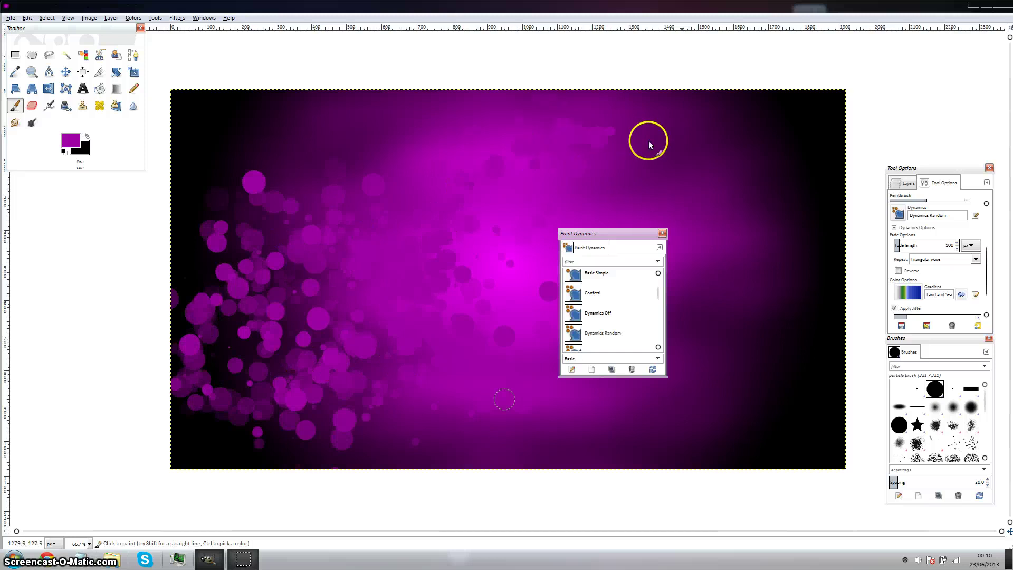
{"action": "mouse_move", "coordinate": [681, 153]}
{"action": "left_mouse_down"}
{"action": "mouse_move", "coordinate": [745, 316]}
{"action": "mouse_move", "coordinate": [706, 422]}
{"action": "mouse_move", "coordinate": [778, 385]}
{"action": "mouse_move", "coordinate": [741, 393]}
{"action": "left_mouse_up"}
{"action": "key", "text": "ctrl+z"}
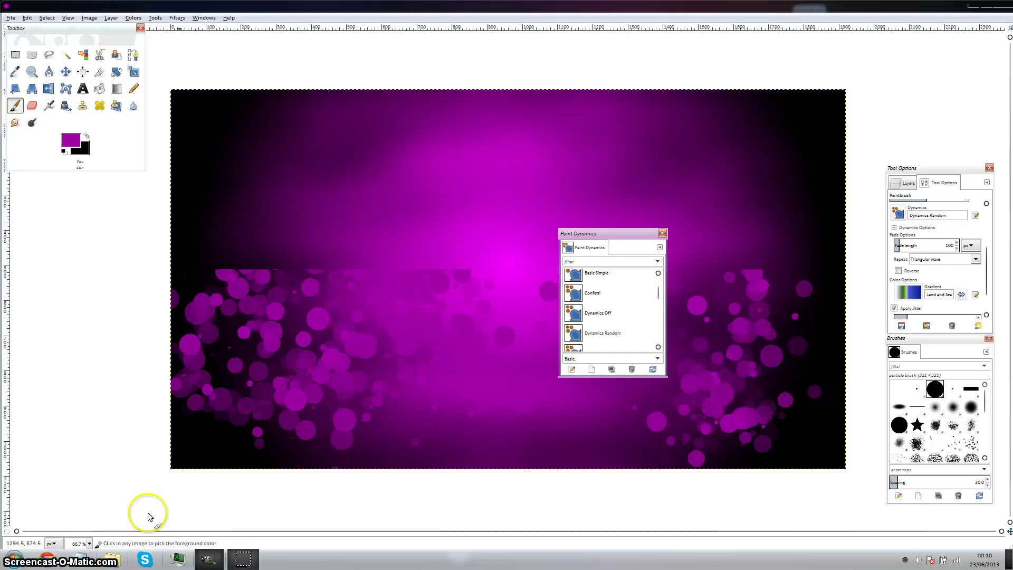
{"action": "key", "text": "ctrl+z"}
{"action": "key", "text": "ctrl+z"}
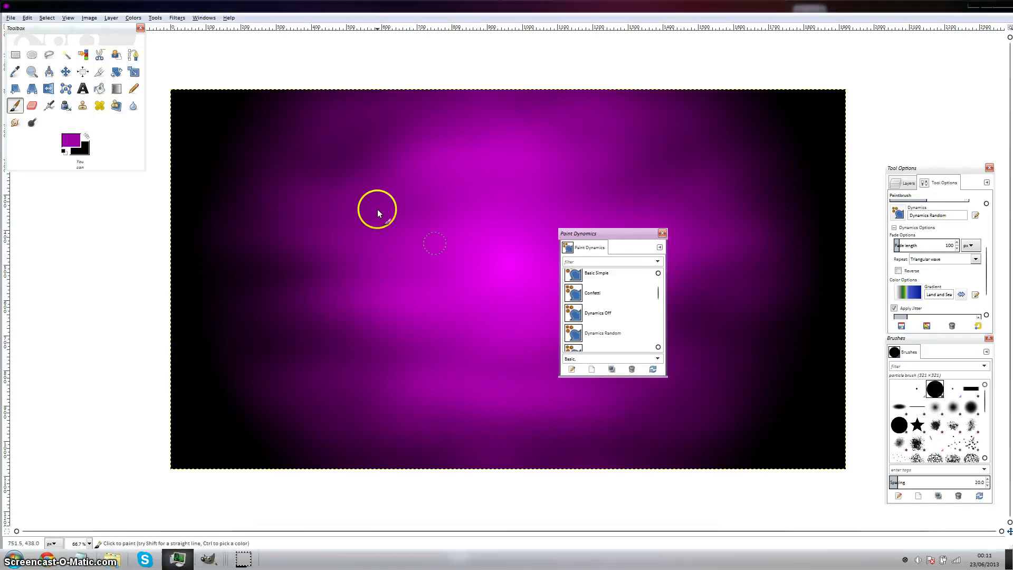
Step: Move the dynamics window beside the tool options and select the Untitled preset
{"action": "mouse_move", "coordinate": [619, 237]}
{"action": "left_mouse_down"}
{"action": "mouse_move", "coordinate": [735, 258]}
{"action": "mouse_move", "coordinate": [870, 187]}
{"action": "mouse_move", "coordinate": [797, 143]}
{"action": "left_mouse_up"}
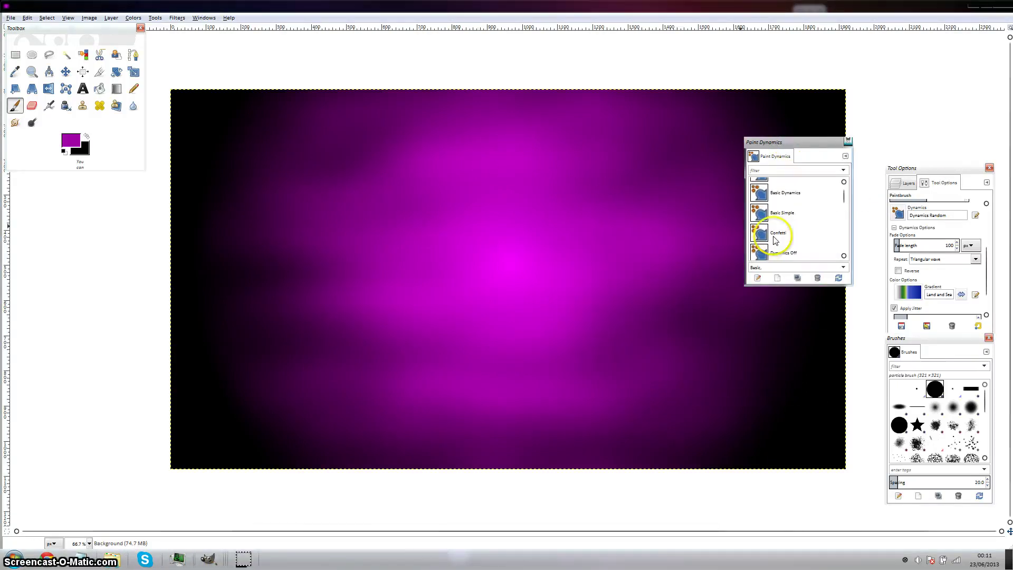
{"action": "scroll", "coordinate": [781, 243], "scroll_direction": "up", "scroll_amount": 2}
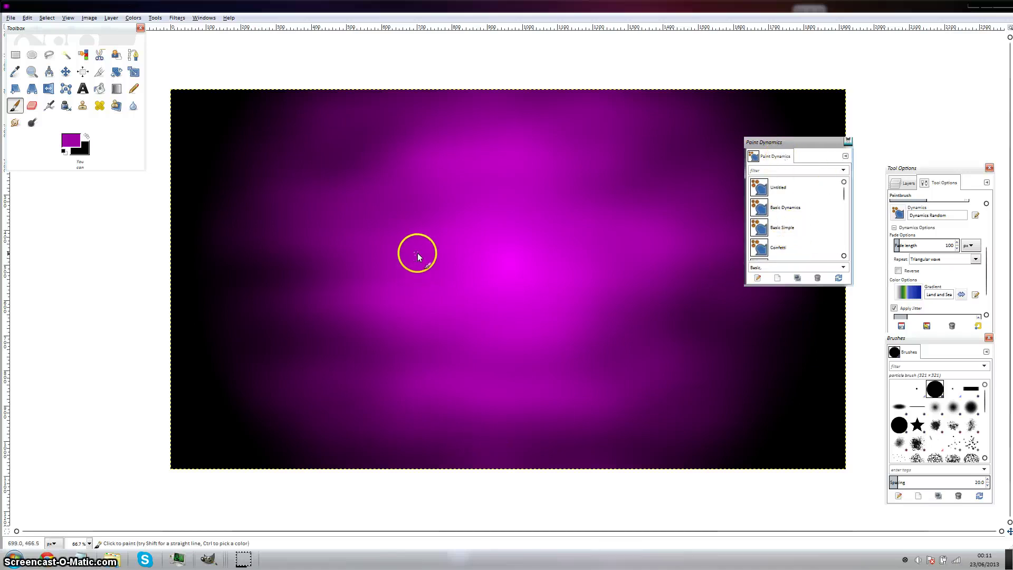
{"action": "left_click", "coordinate": [786, 187]}
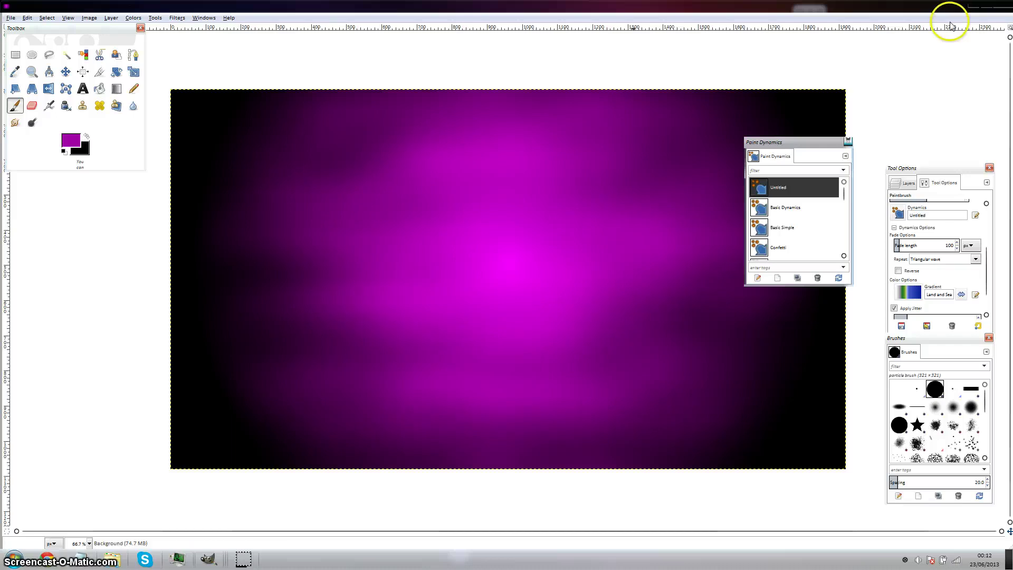
Step: Minimise GIMP and restore the pink canvas window from the taskbar
{"action": "left_click", "coordinate": [971, 6]}
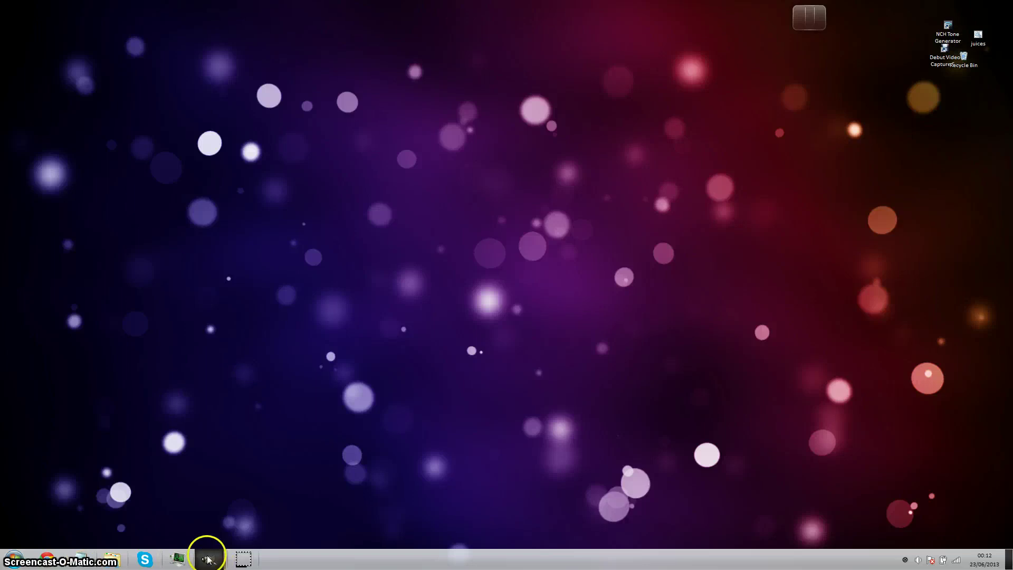
{"action": "mouse_move", "coordinate": [206, 557]}
{"action": "left_click", "coordinate": [181, 508]}
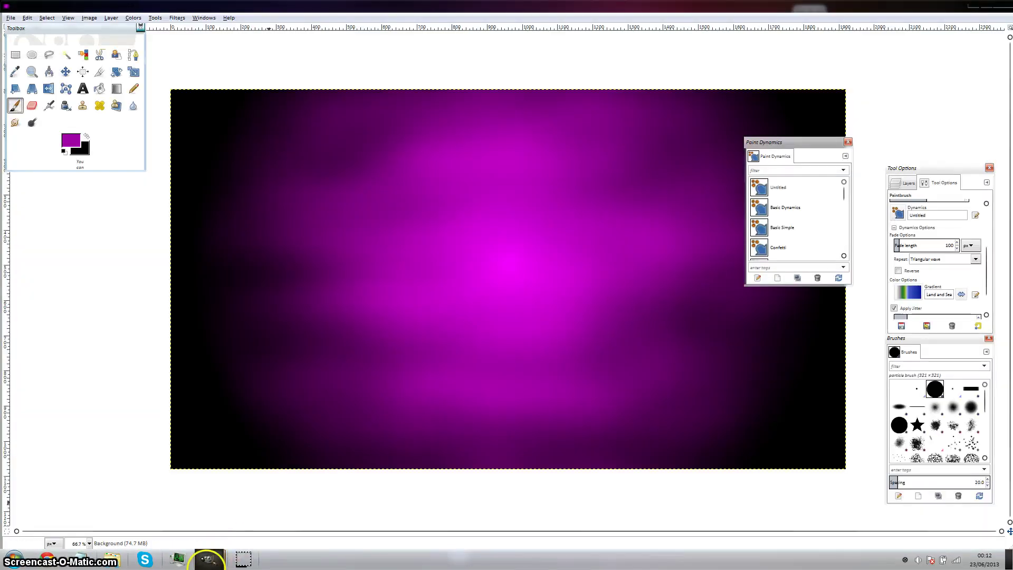
Step: Close the second image from its taskbar preview, discarding its changes
{"action": "mouse_move", "coordinate": [209, 558]}
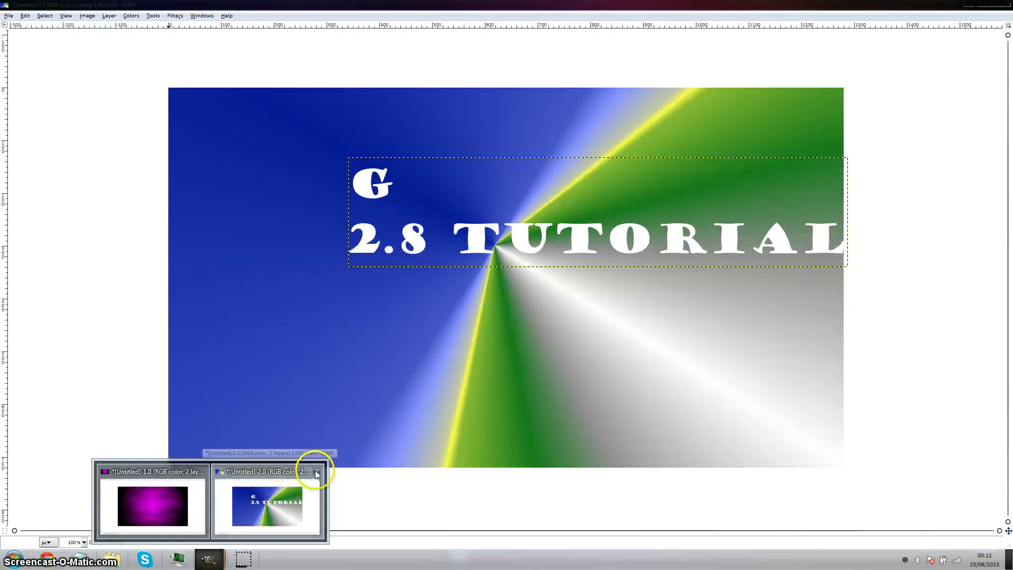
{"action": "left_click", "coordinate": [317, 472]}
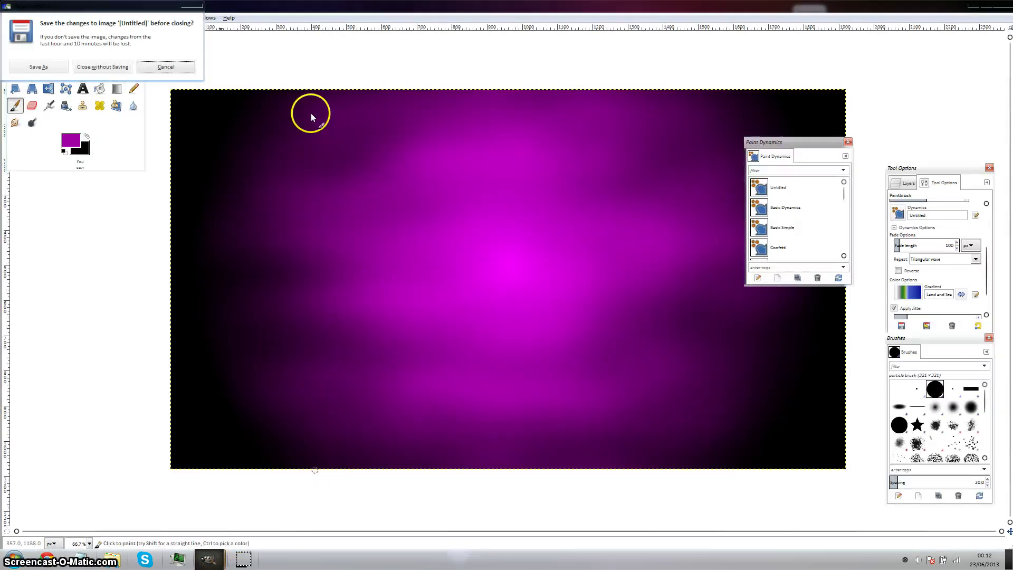
{"action": "left_click", "coordinate": [102, 67]}
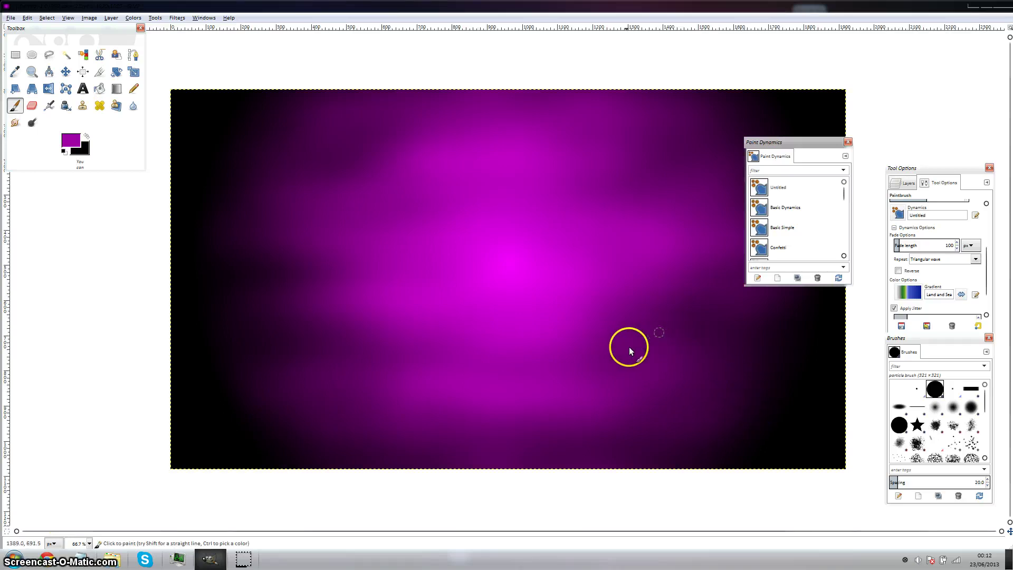
{"action": "left_click_drag", "start_coordinate": [597, 338], "coordinate": [597, 343]}
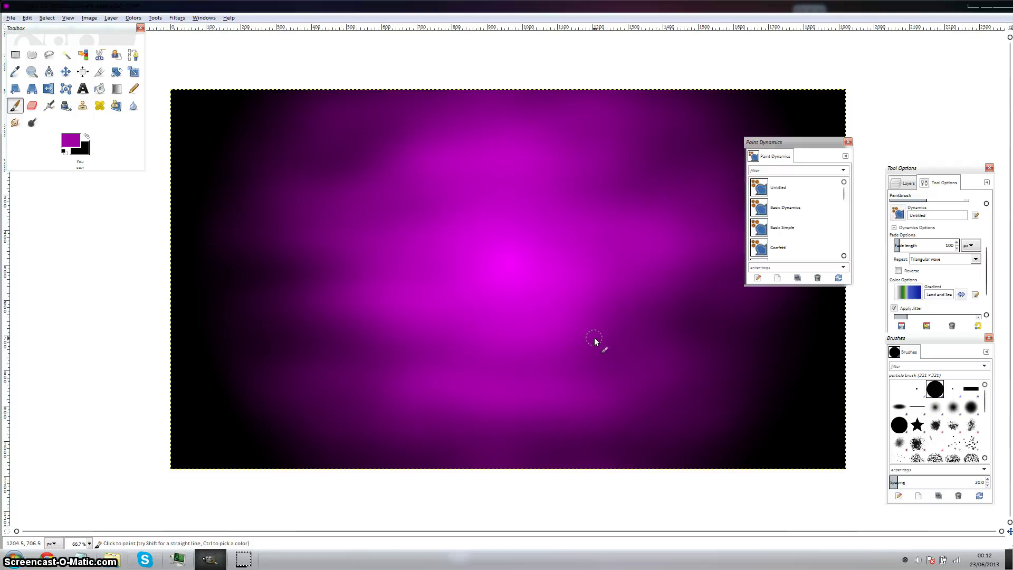
{"action": "left_click", "coordinate": [517, 369]}
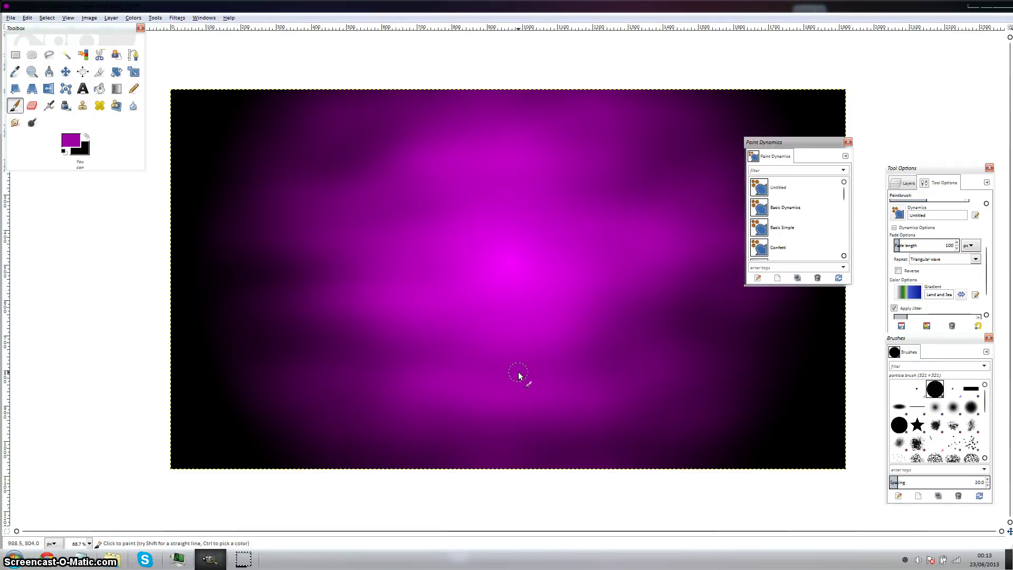